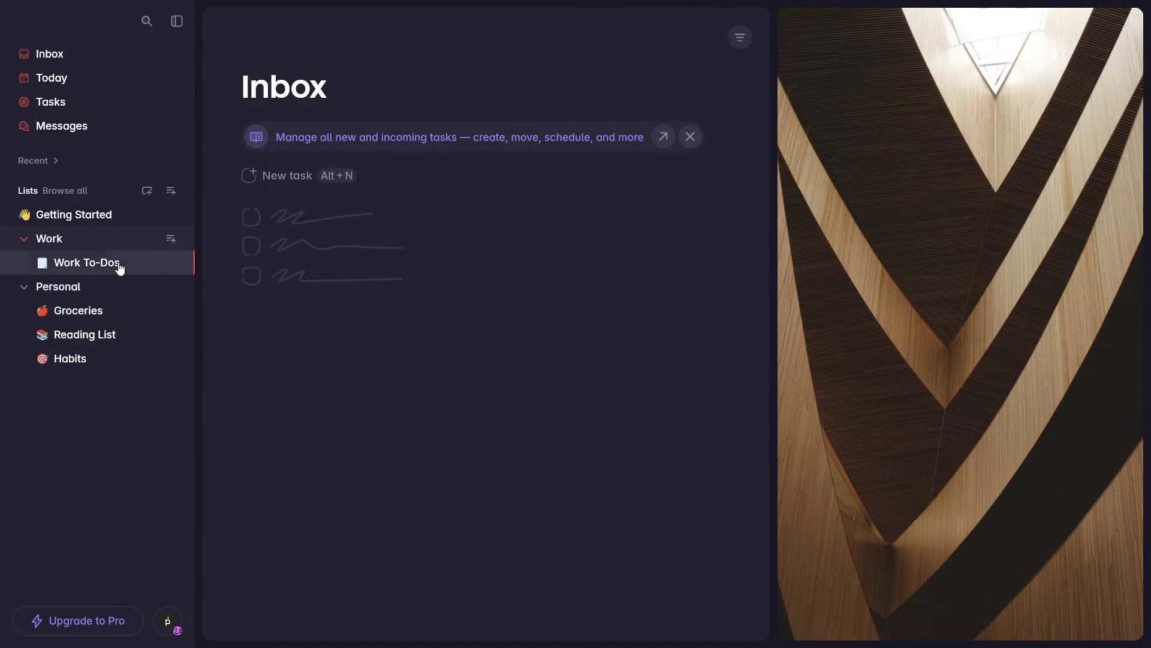
# Add a task below Tasks 3 to read a contact's email, commented 'Ensure PPT is attached'.
pyautogui.click(384, 214)
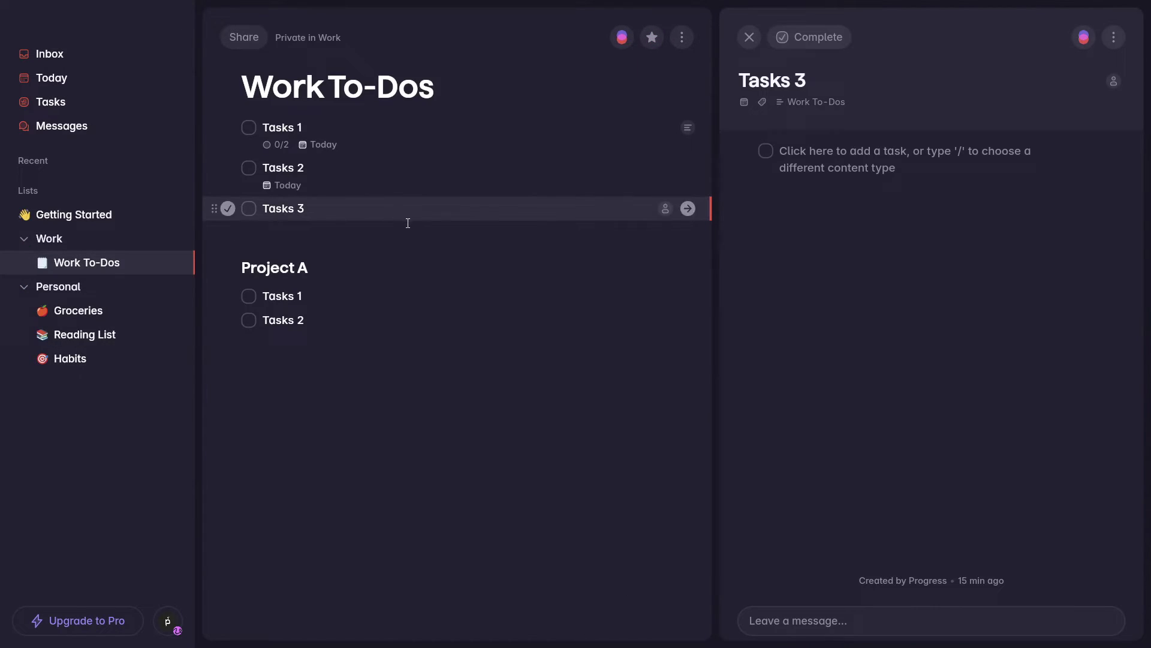
pyautogui.click(341, 225)
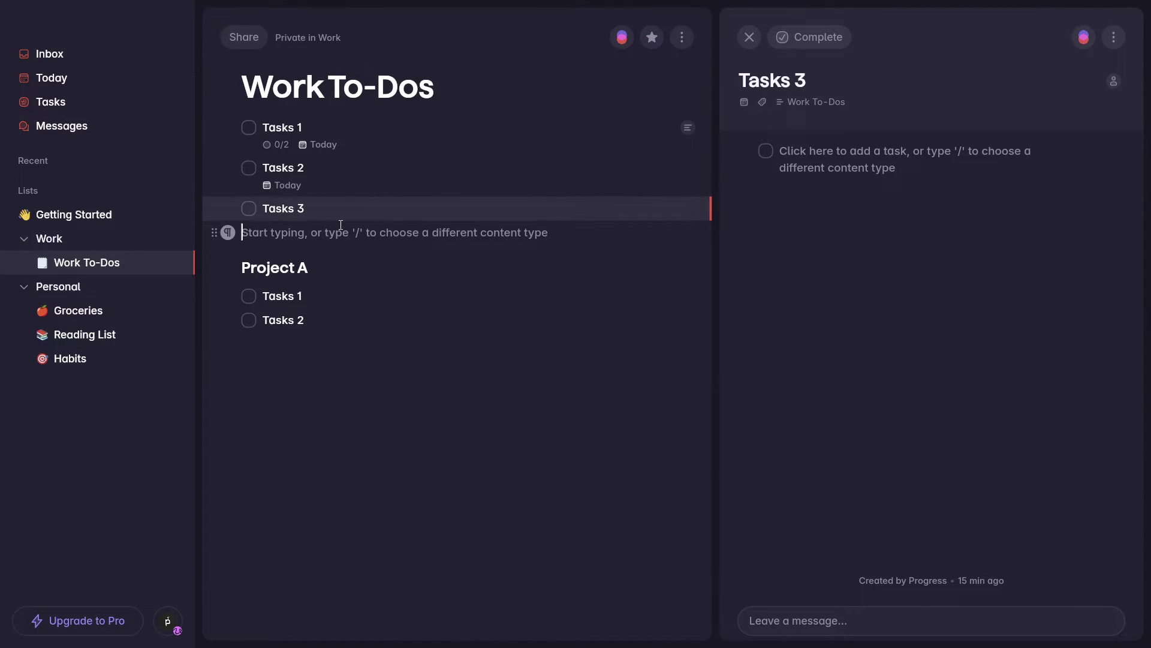
pyautogui.click(228, 232)
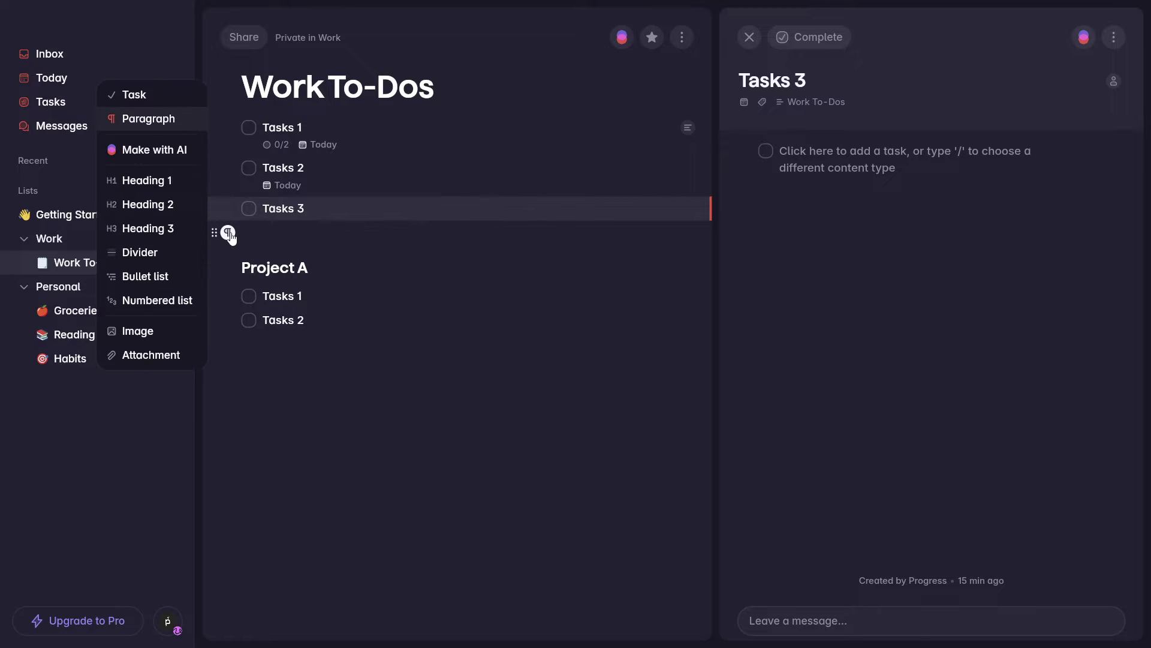
pyautogui.click(155, 97)
pyautogui.write('Read Email f')
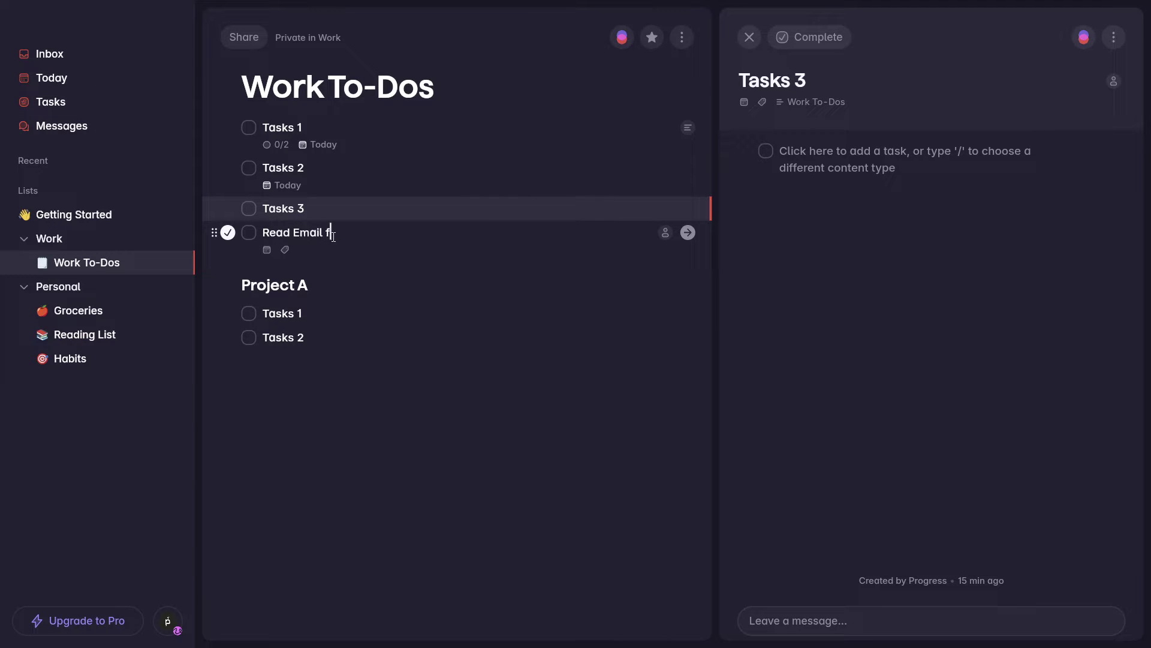
pyautogui.write('rom John Smith')
pyautogui.press('Escape')
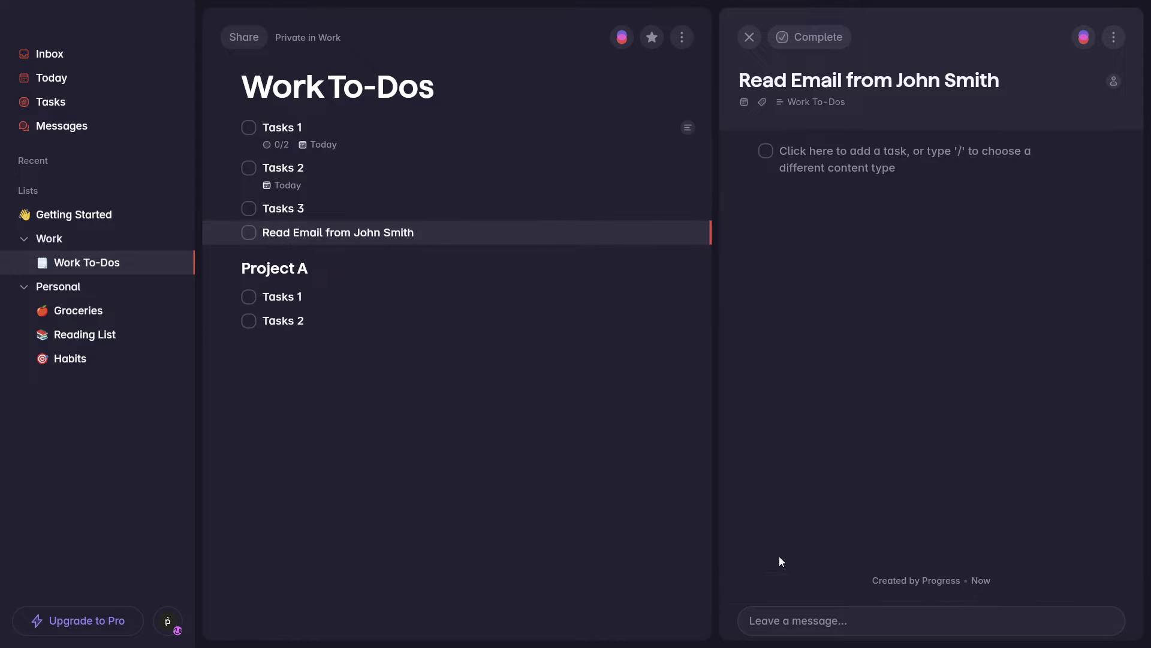
pyautogui.write('Ensur')
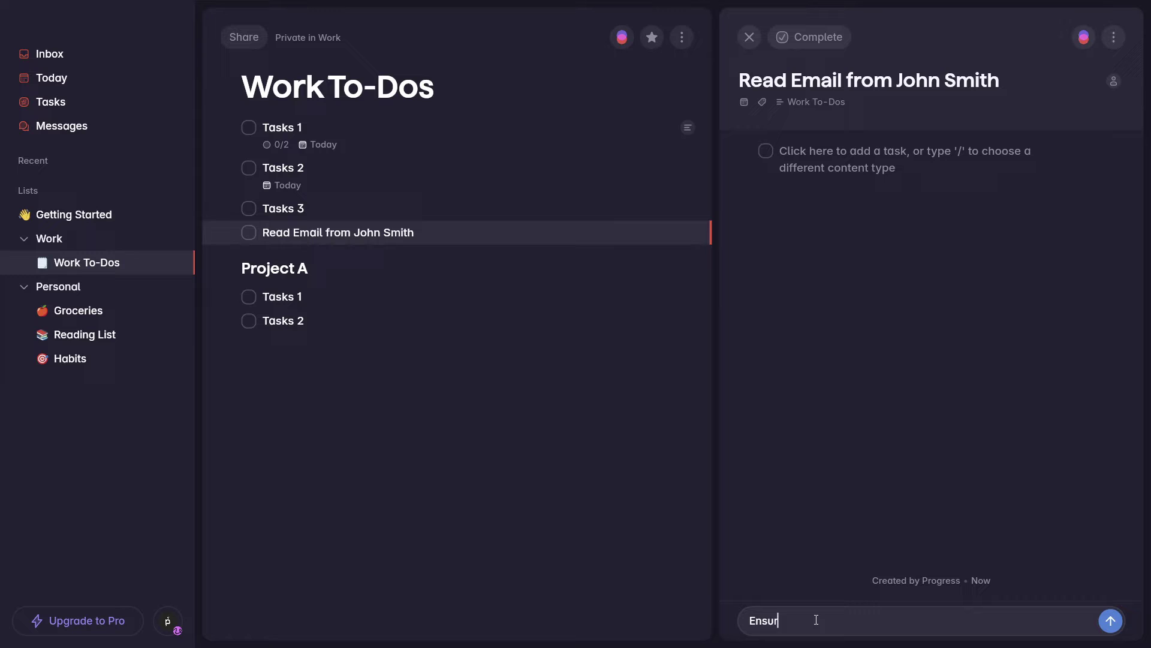
pyautogui.write('e PPT is attached')
pyautogui.press('Return')
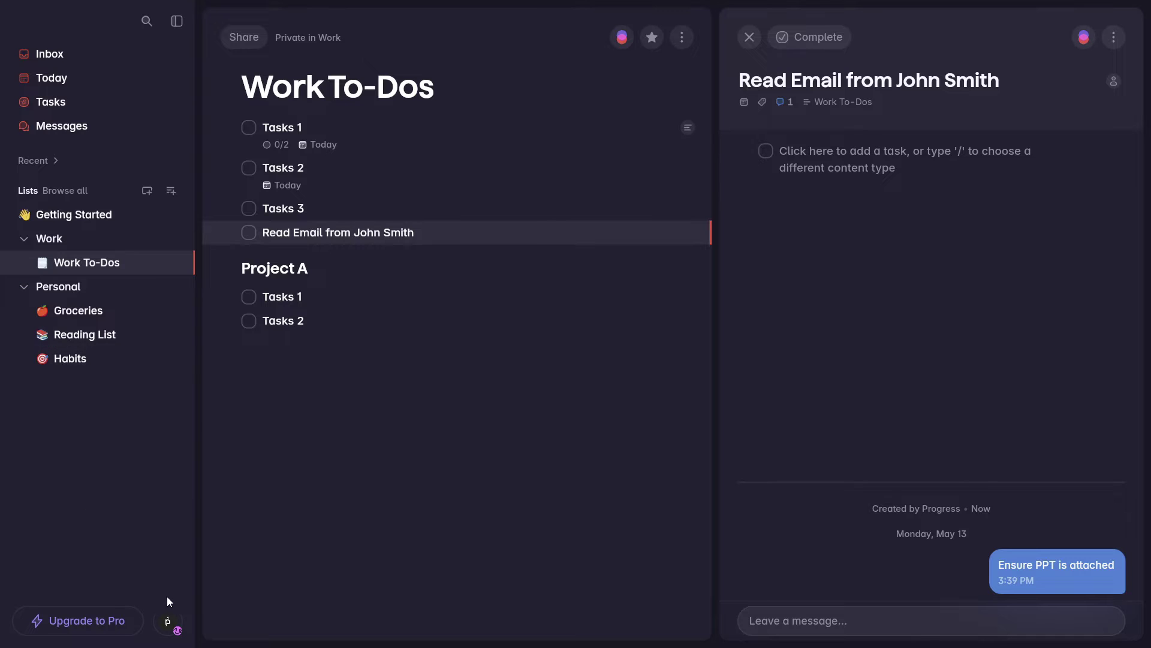
# From Groceries, toggle the Work team's lists off and back on, then hide Personal's lists.
pyautogui.click(106, 324)
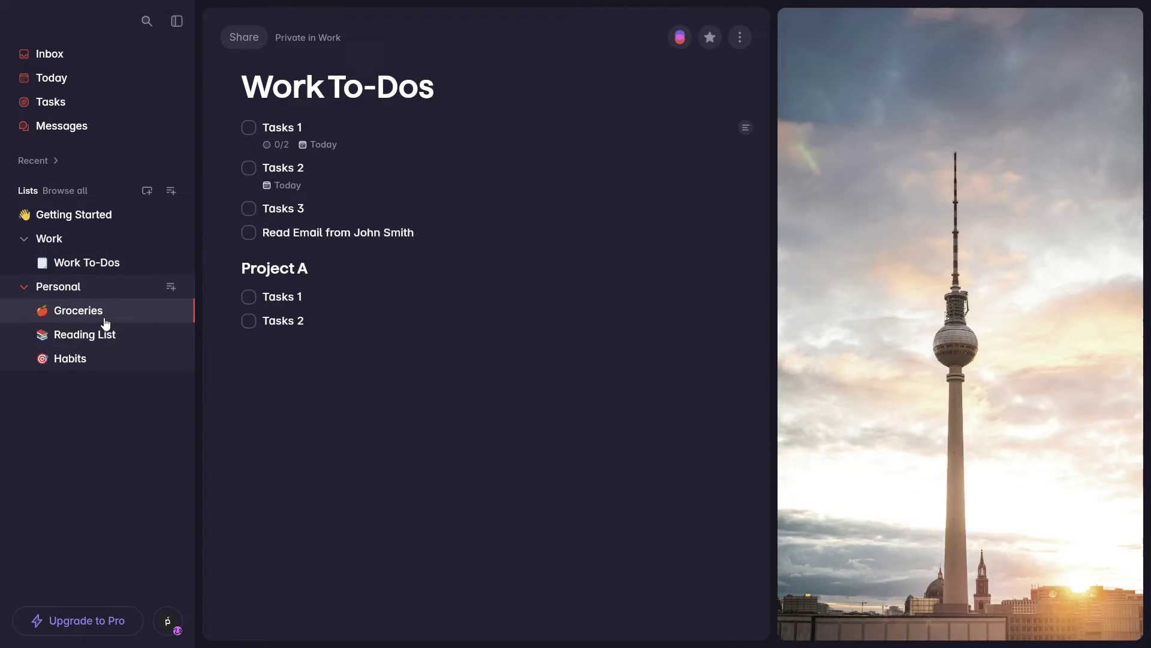
pyautogui.click(168, 621)
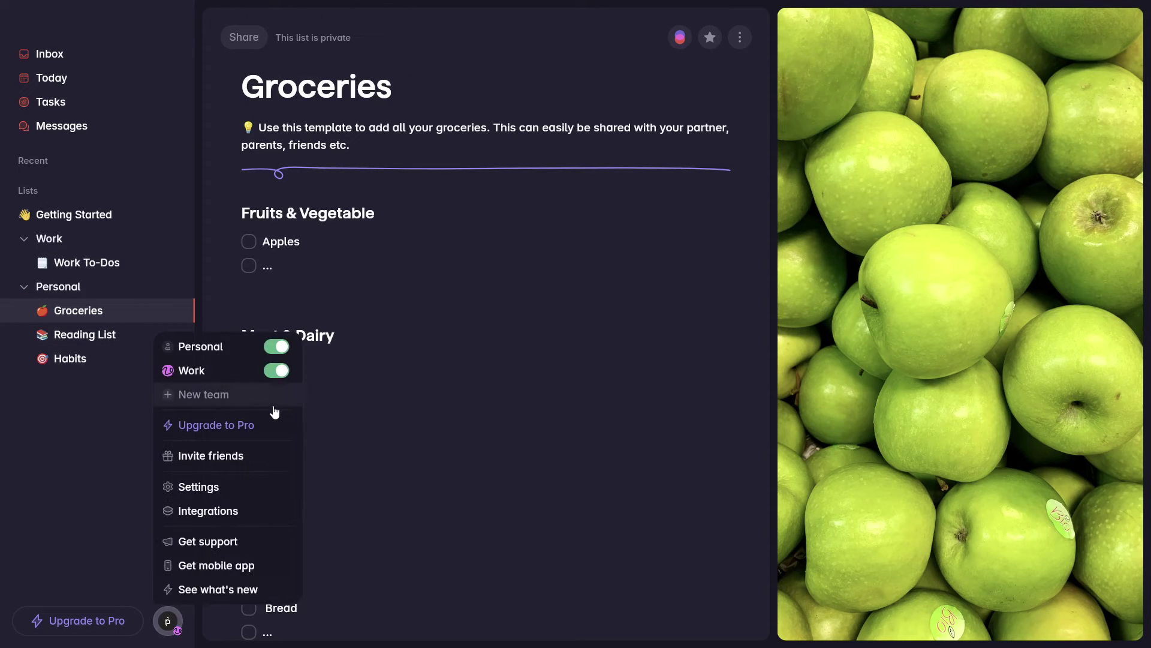
pyautogui.click(279, 371)
pyautogui.click(278, 371)
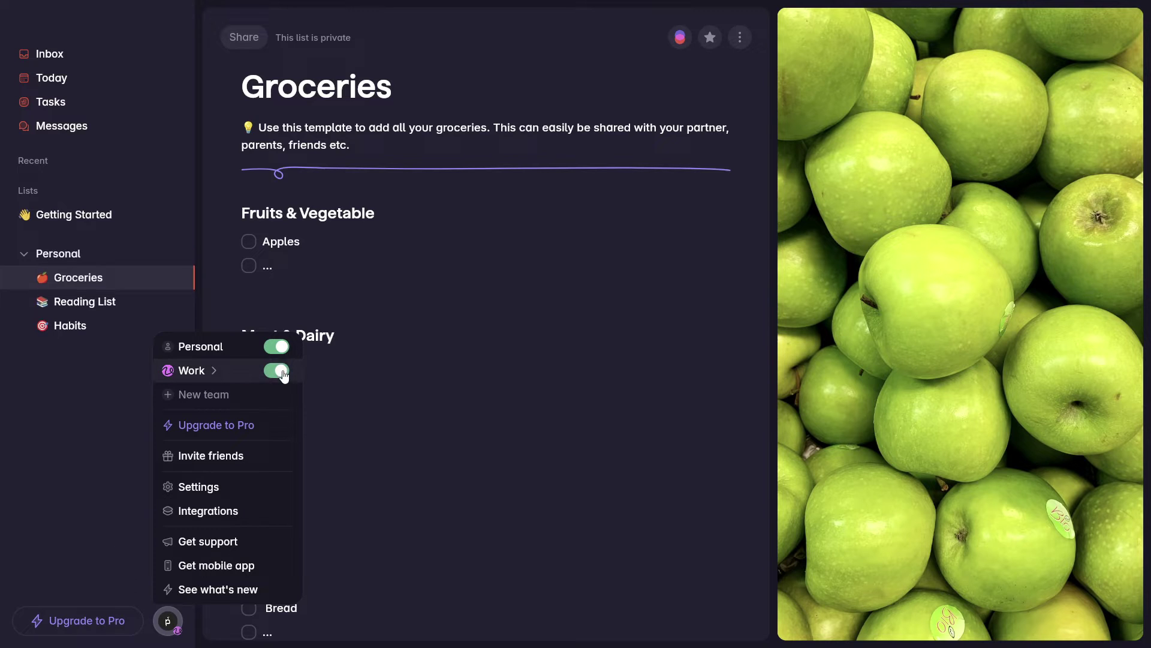
pyautogui.click(276, 347)
pyautogui.click(68, 449)
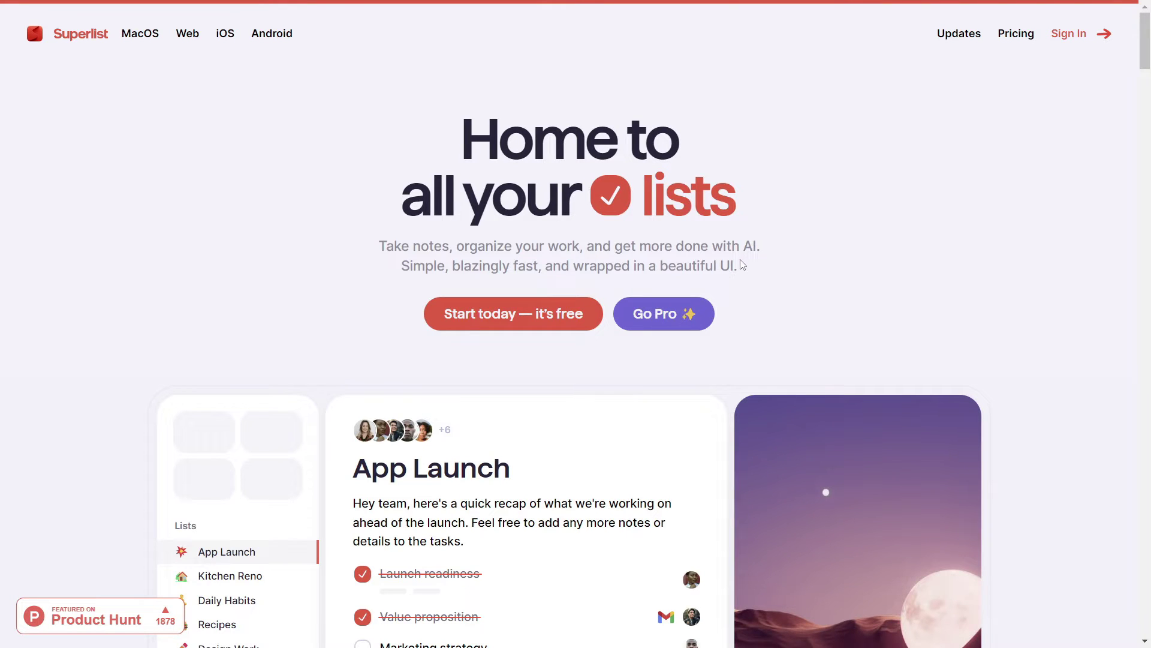
# Scroll the homepage down through the feature sections to the 'Be limitless.' examples.
pyautogui.scroll(-4, 745, 271)
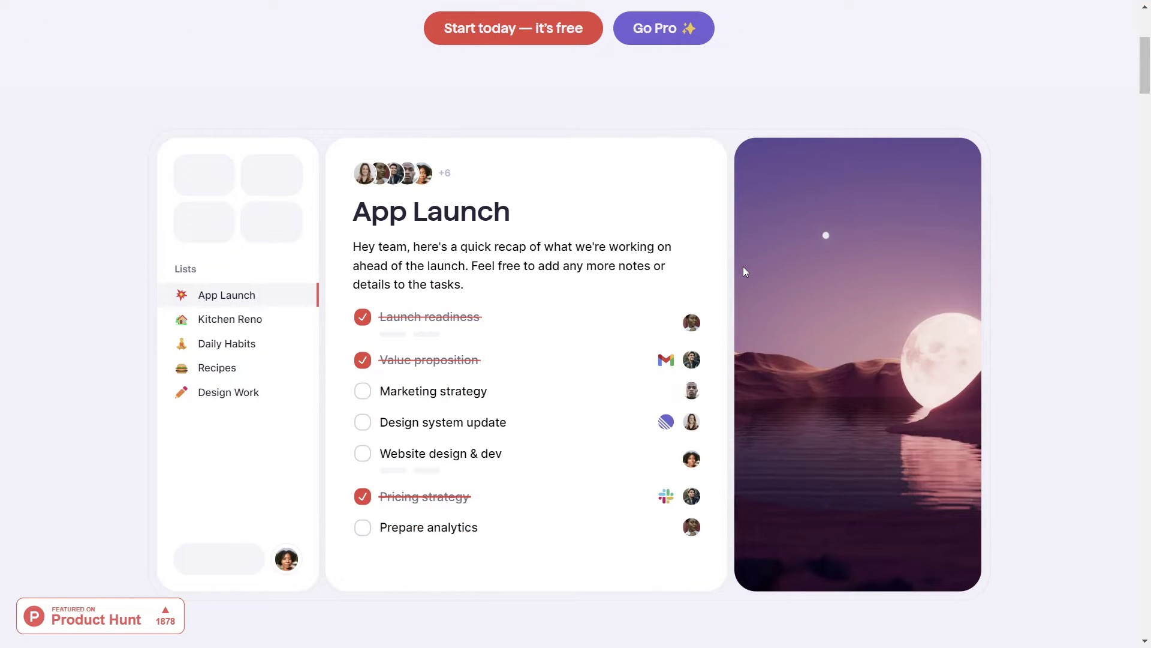
pyautogui.scroll(-4, 745, 272)
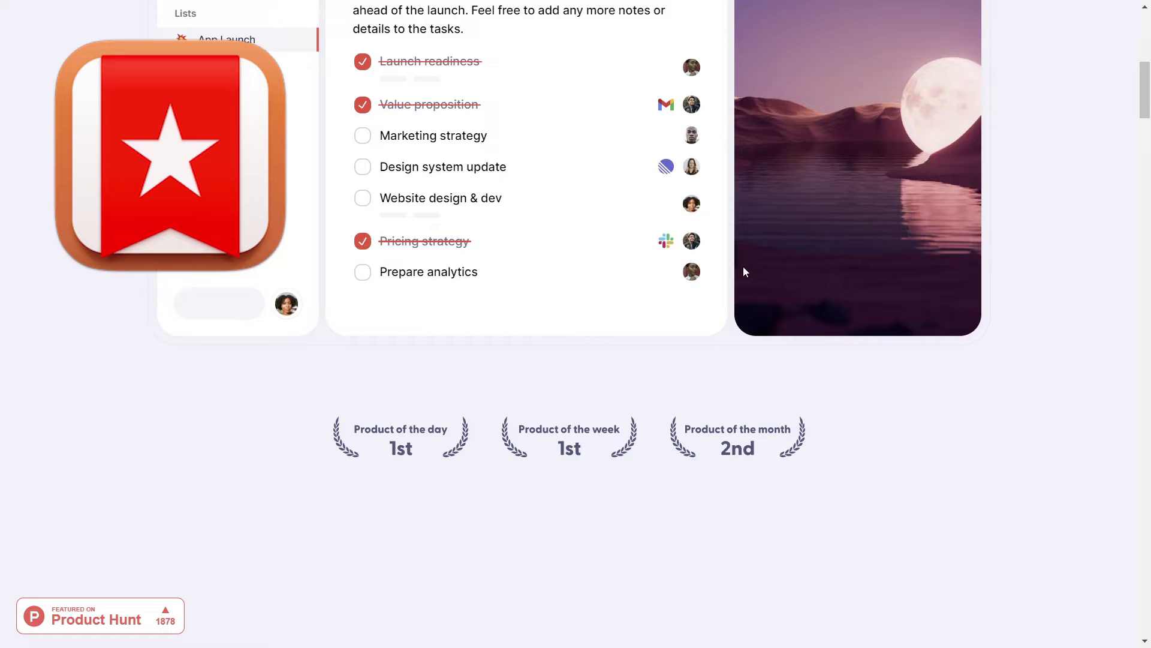
pyautogui.scroll(-5, 743, 266)
pyautogui.scroll(-3, 743, 266)
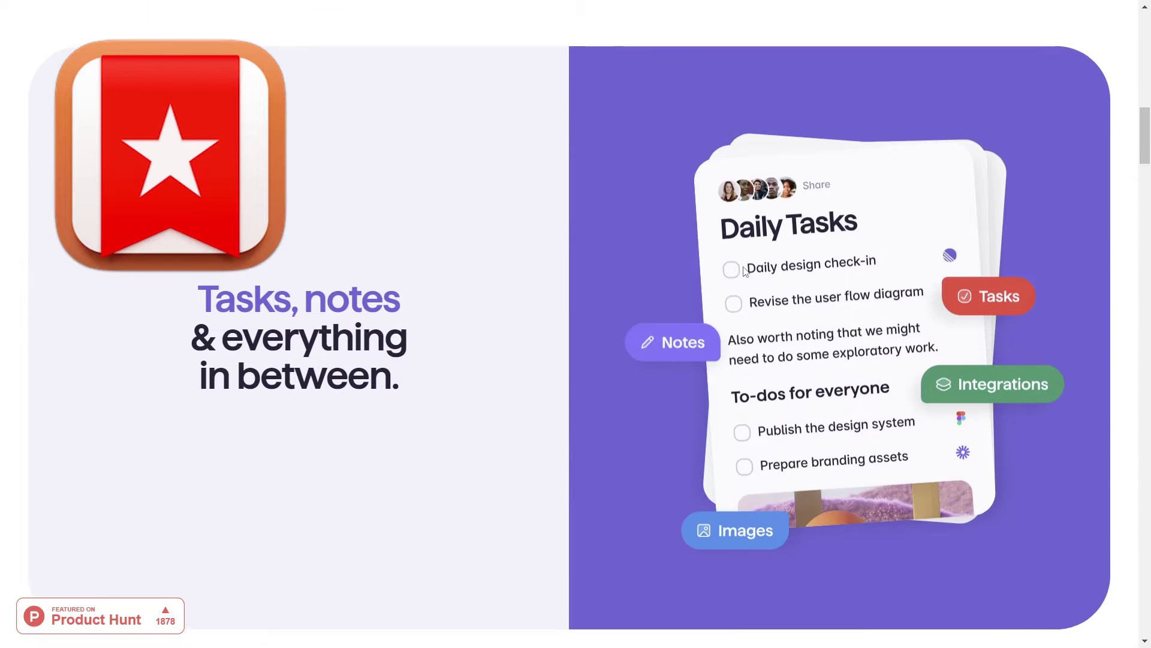
pyautogui.scroll(-8, 867, 321)
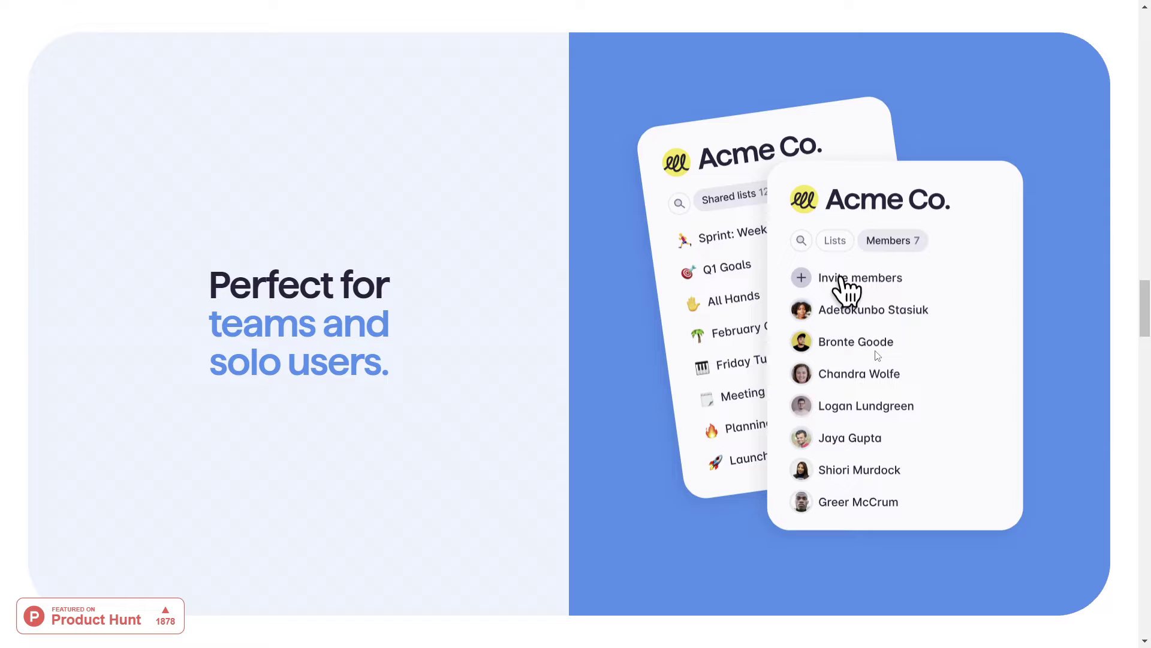
pyautogui.scroll(-3, 876, 355)
pyautogui.scroll(-3, 876, 353)
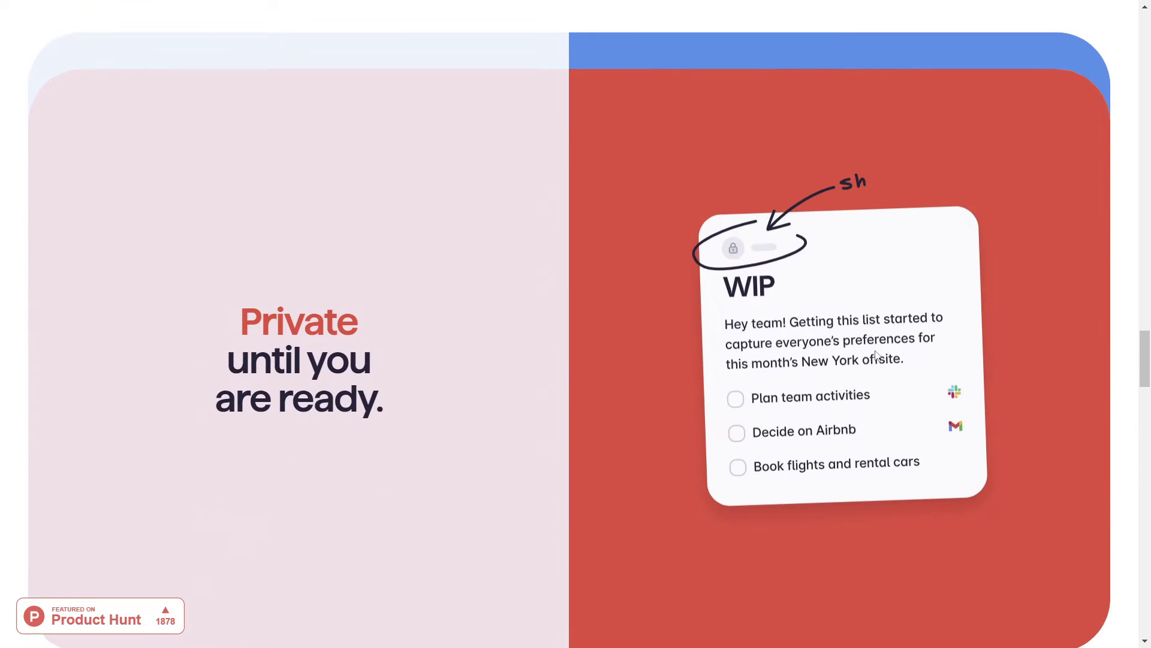
pyautogui.scroll(-5, 877, 355)
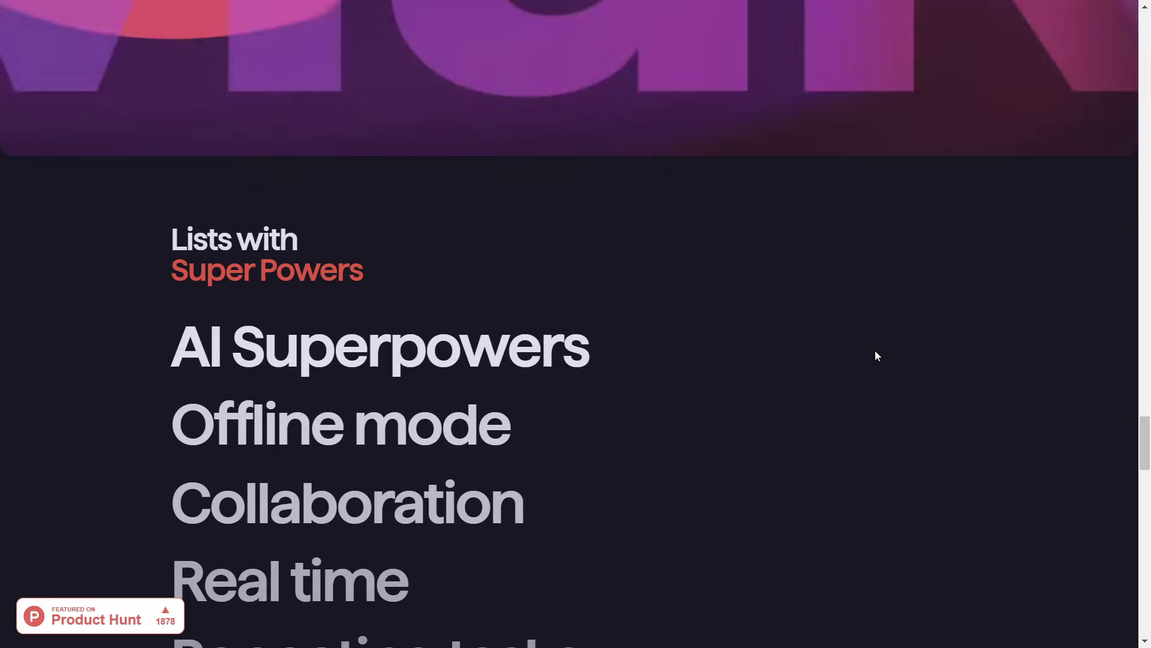
# Scroll through the 'Lists with Super Powers' features to Sign up for free, then back up.
pyautogui.scroll(-2, 876, 356)
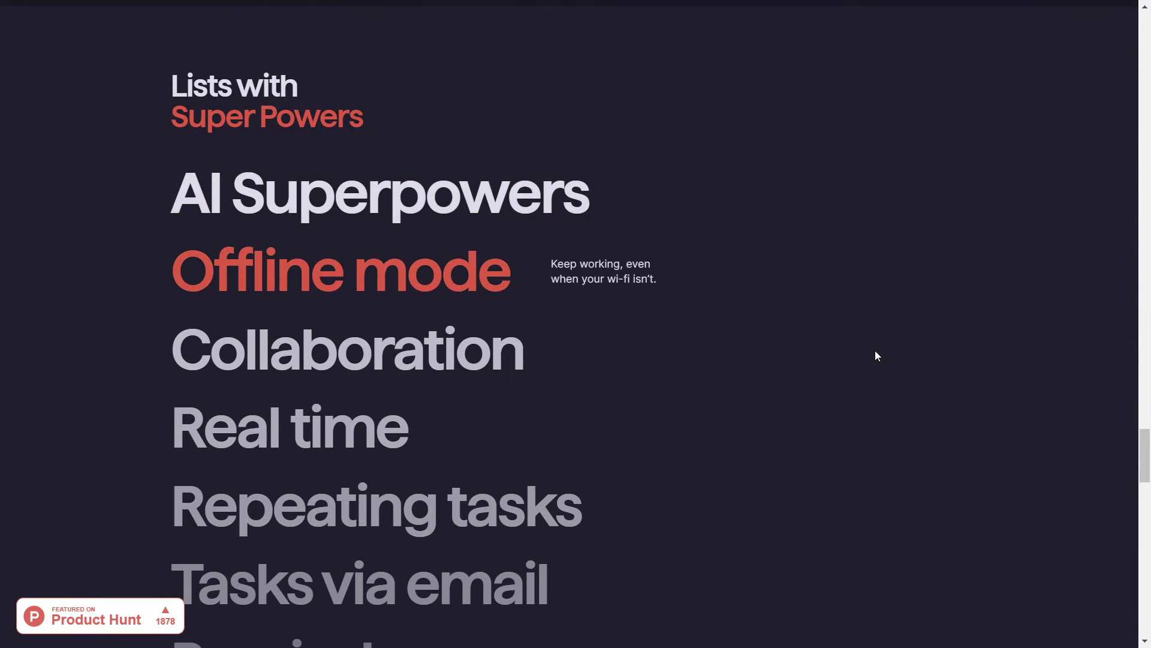
pyautogui.scroll(-1, 875, 356)
pyautogui.scroll(-2, 876, 356)
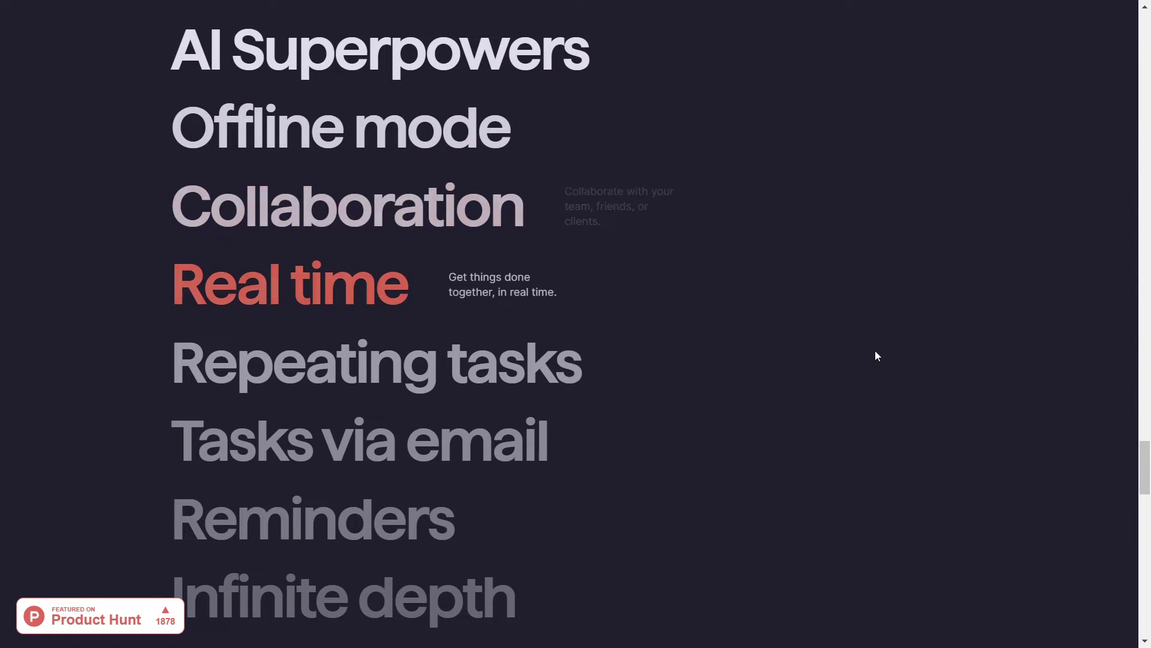
pyautogui.scroll(-4, 875, 355)
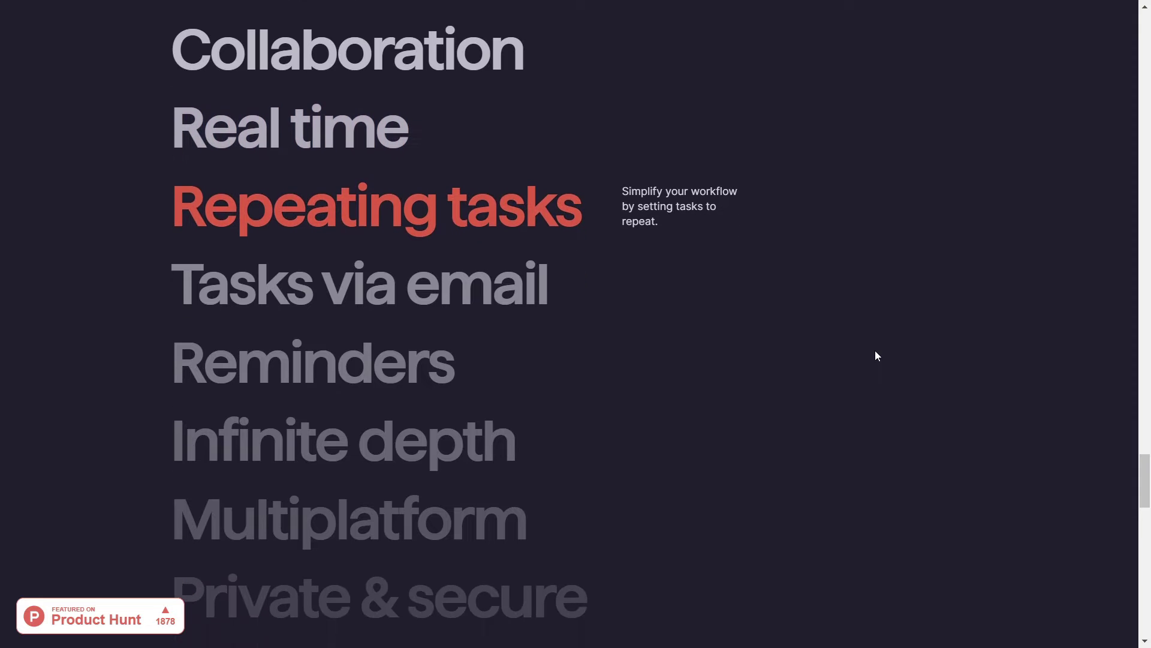
pyautogui.scroll(-3, 875, 355)
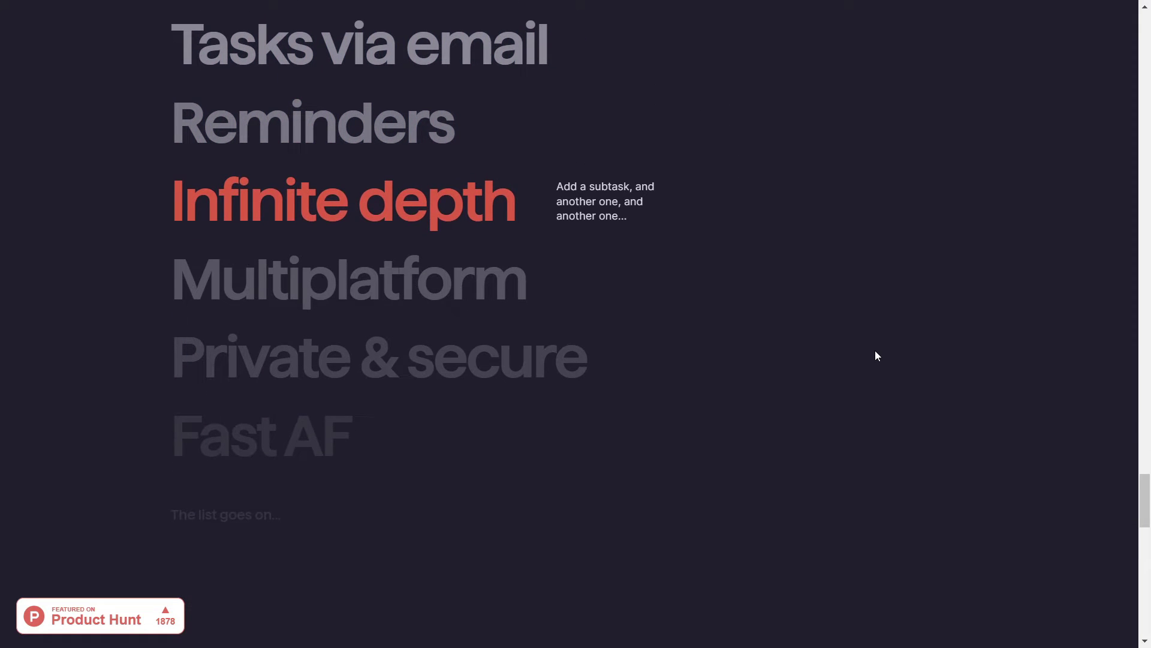
pyautogui.scroll(-5, 875, 356)
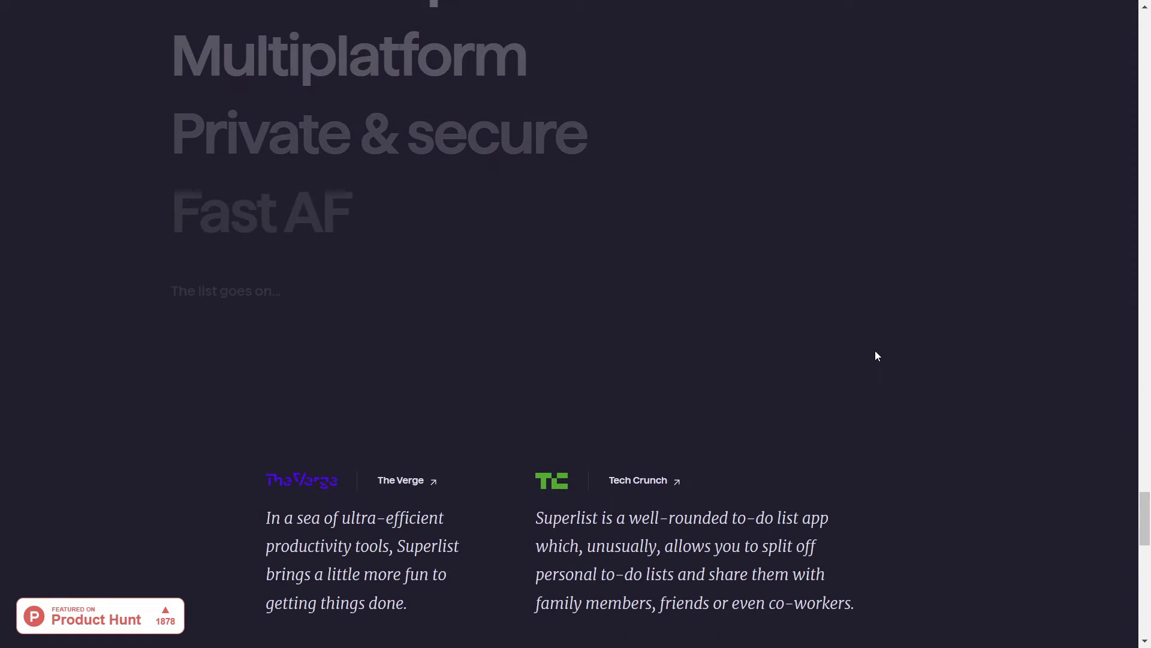
pyautogui.scroll(-8, 875, 356)
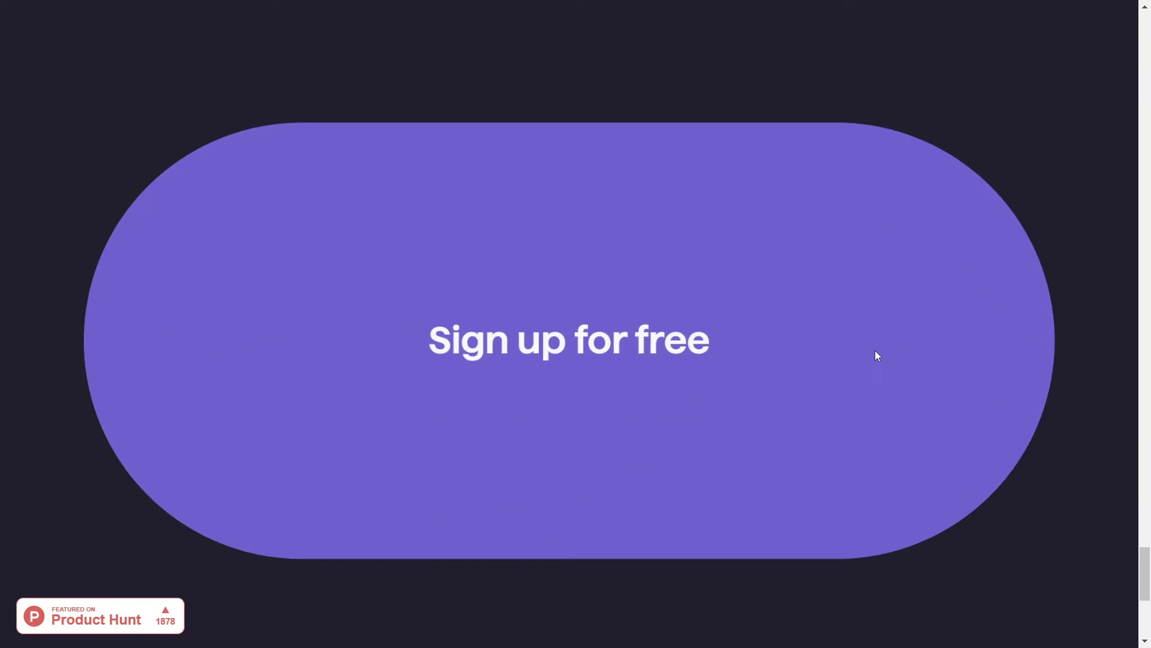
pyautogui.scroll(15, 875, 355)
pyautogui.scroll(20, 875, 355)
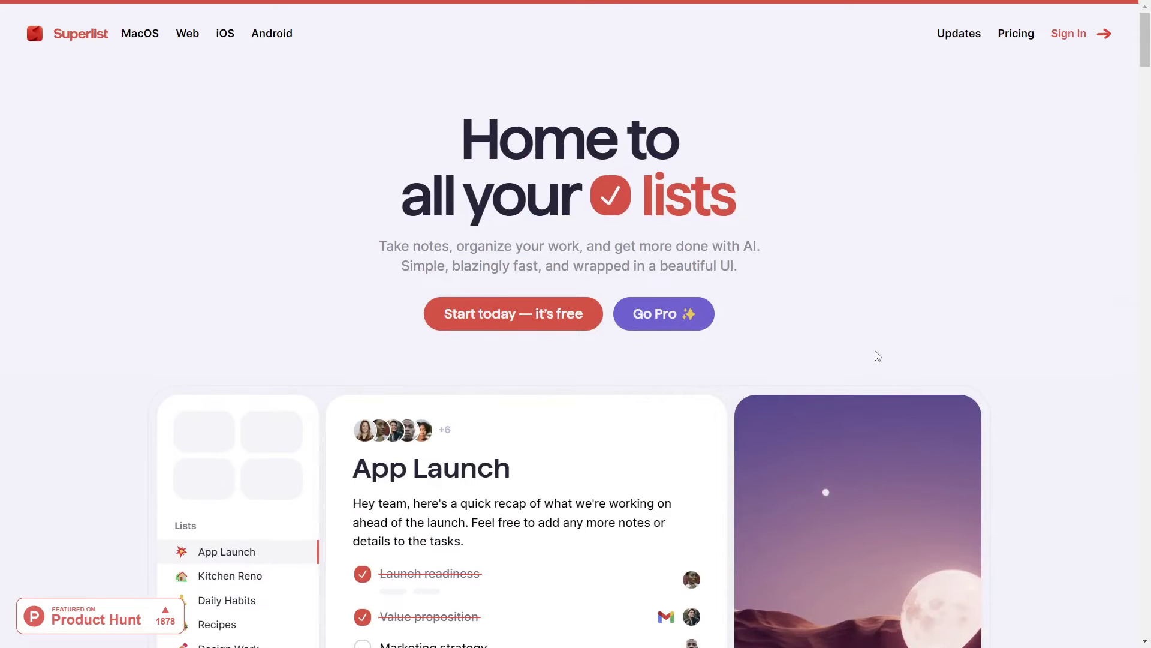
# Open the Updates changelog and scroll to the v1.6 'Reorder tasks in the Inbox' entry.
pyautogui.click(959, 35)
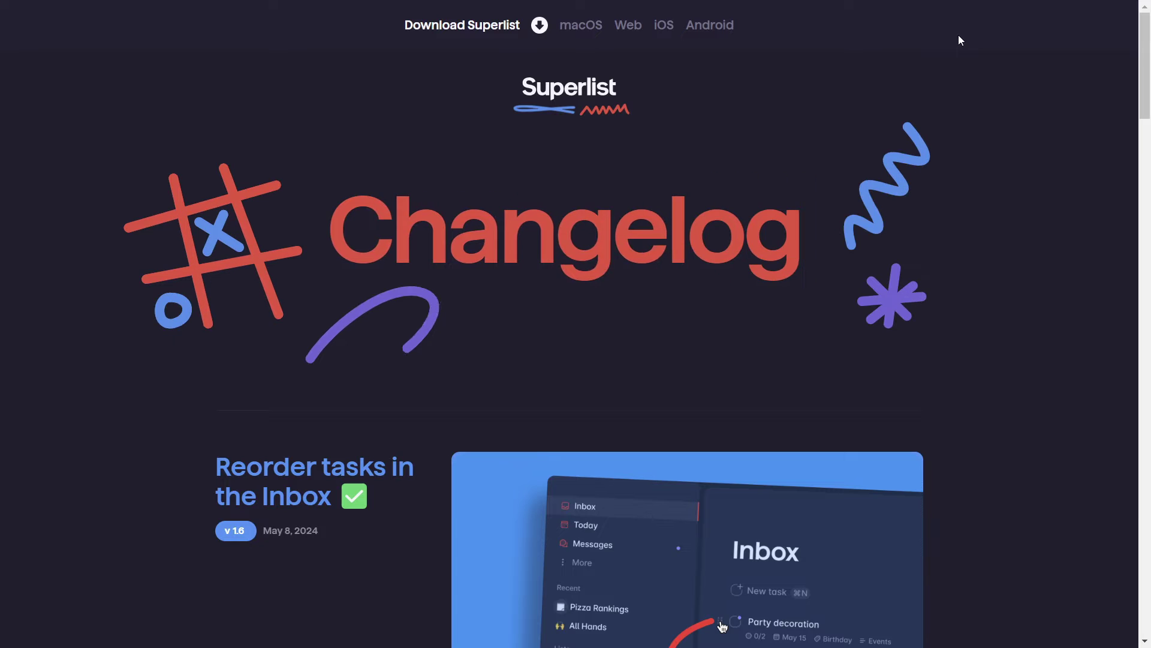
pyautogui.scroll(-3, 988, 370)
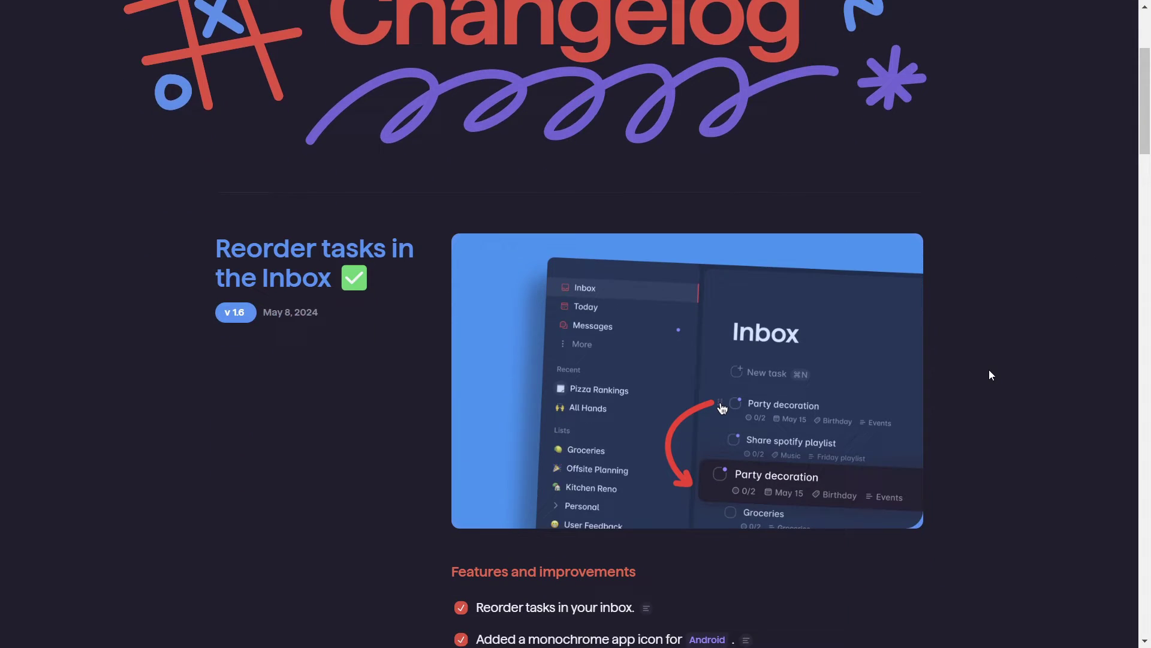
pyautogui.scroll(-5, 990, 371)
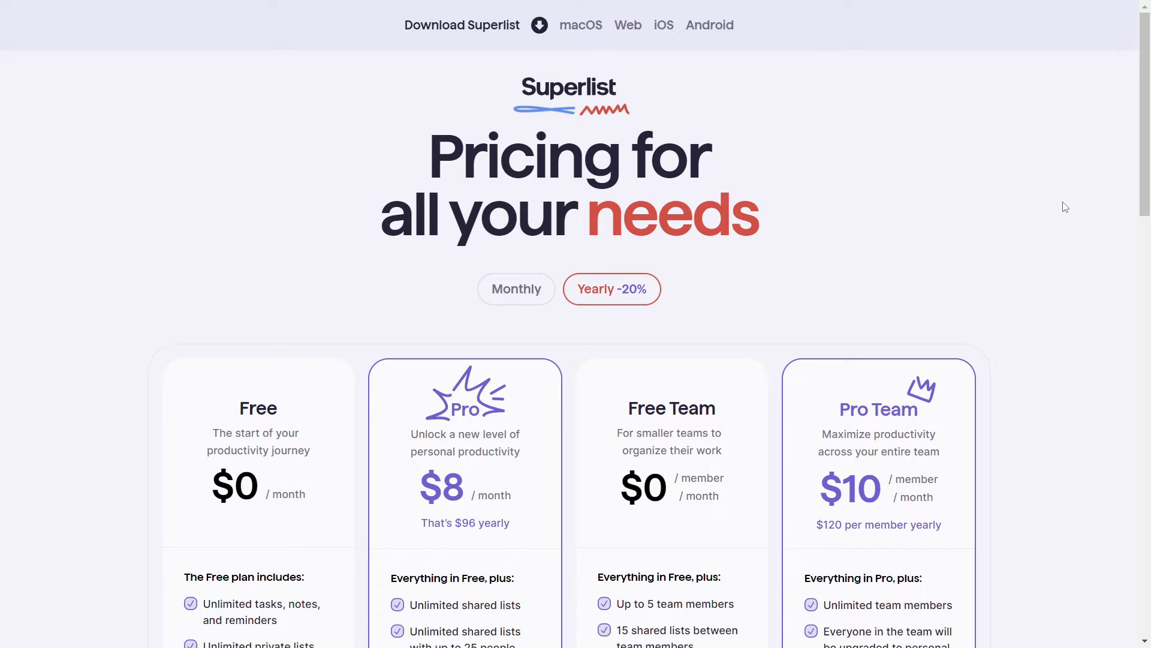
pyautogui.scroll(-1, 1065, 207)
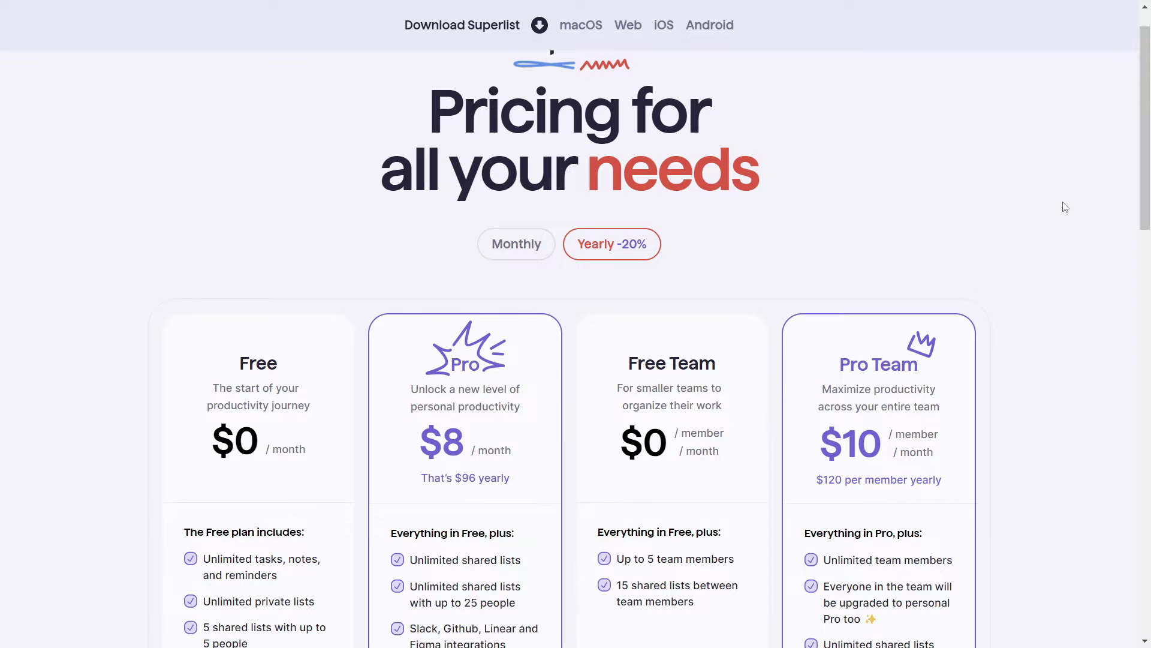
pyautogui.scroll(-3, 1065, 207)
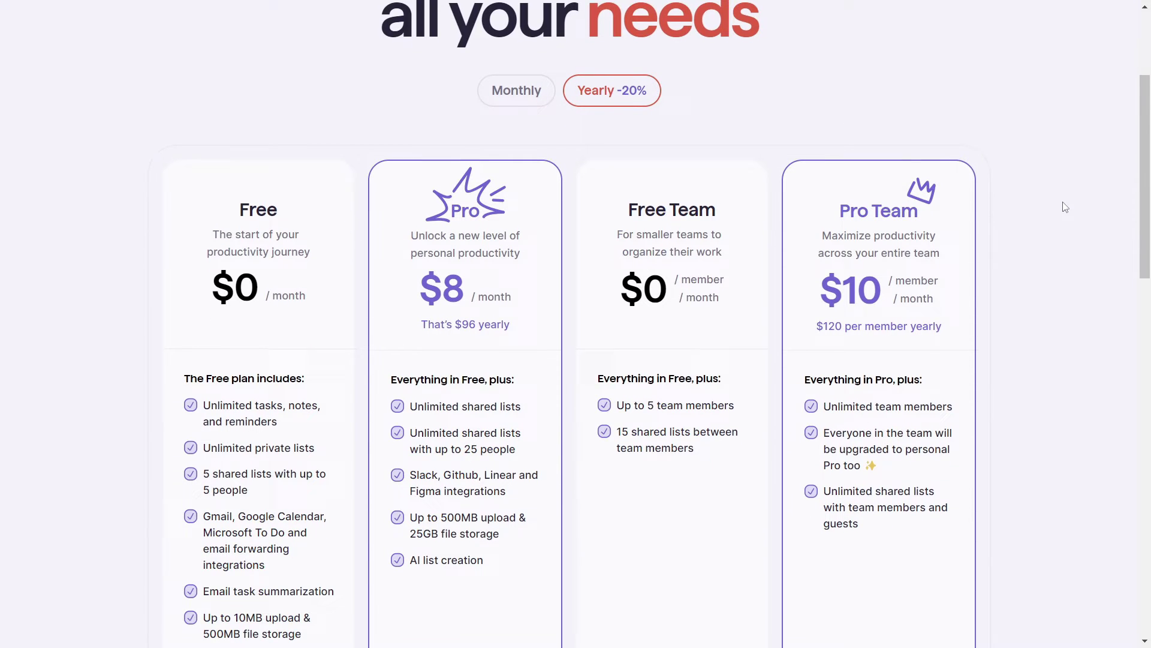
pyautogui.scroll(-1, 1065, 206)
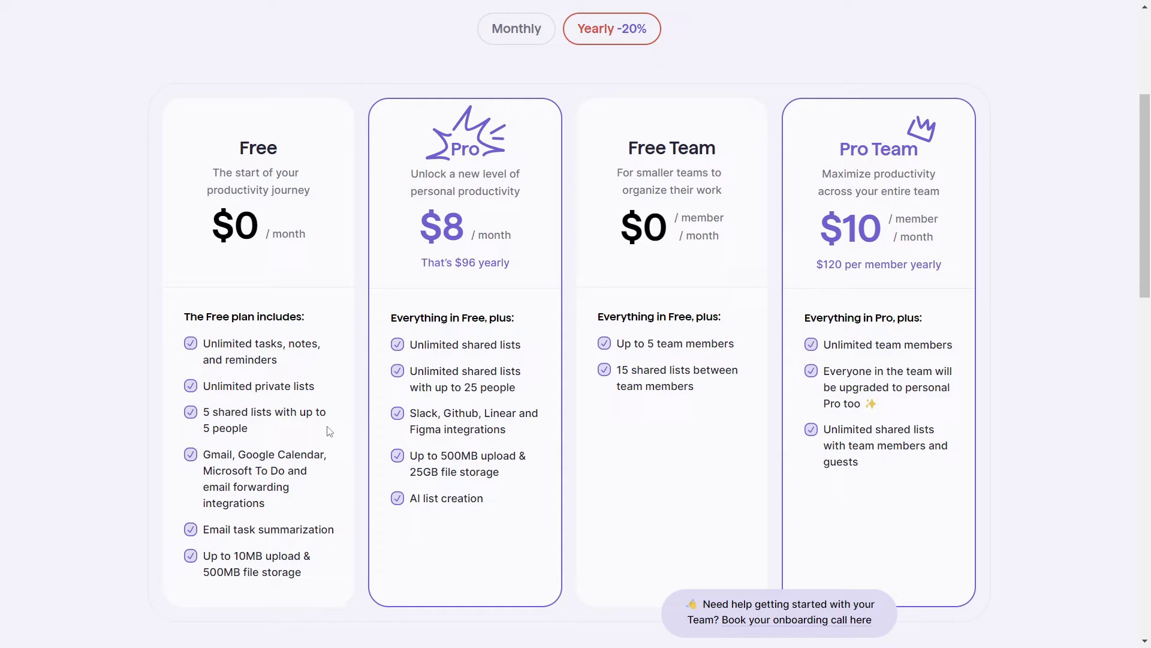
pyautogui.scroll(-2, 329, 431)
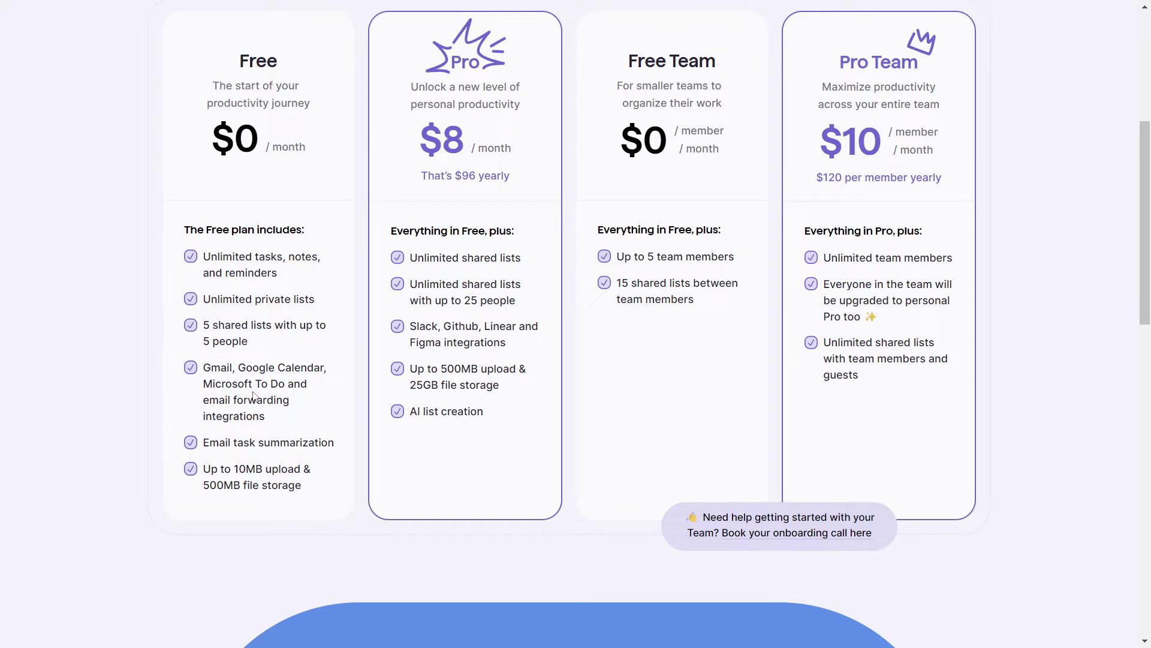
pyautogui.scroll(-1, 460, 403)
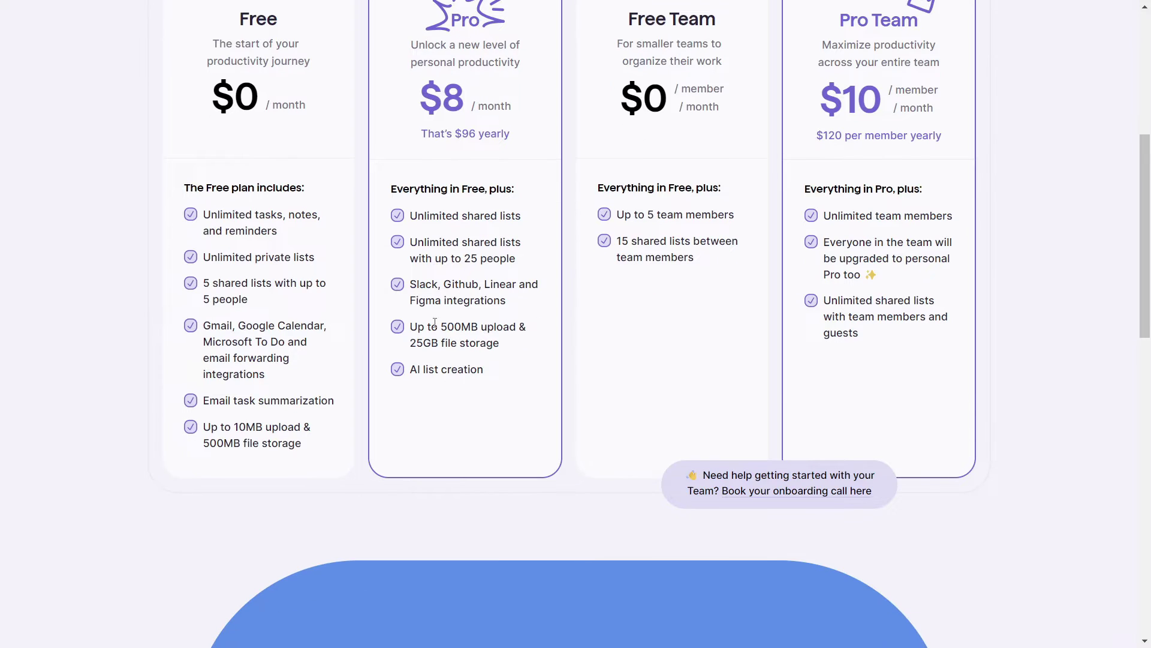
pyautogui.scroll(-1, 441, 359)
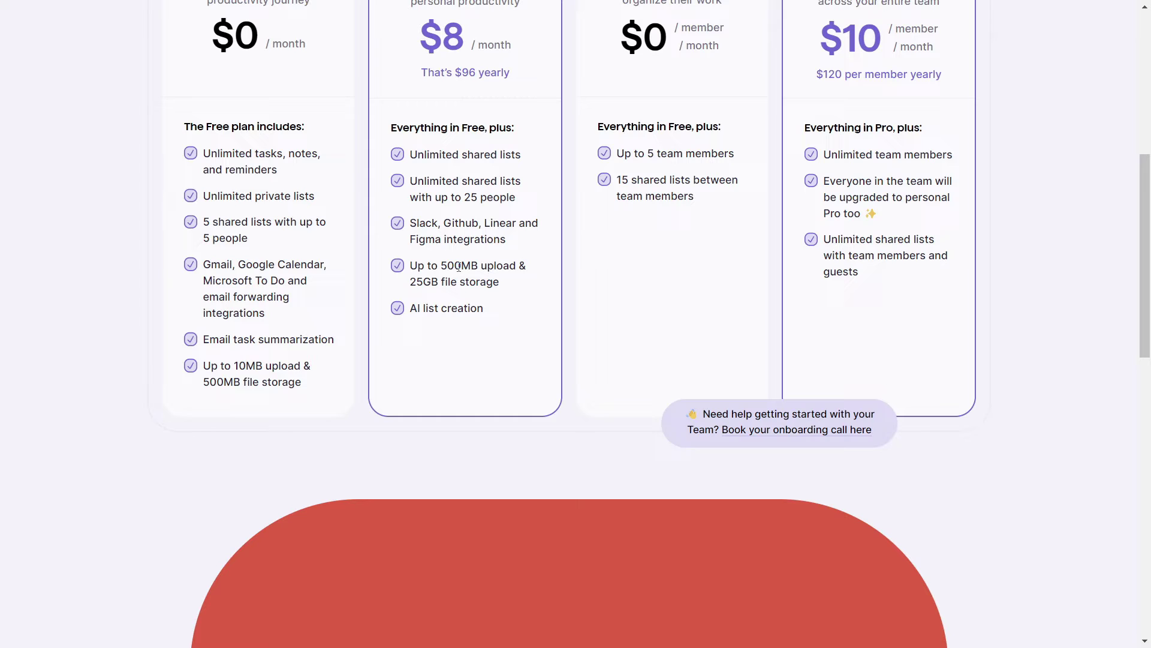
pyautogui.scroll(3, 459, 267)
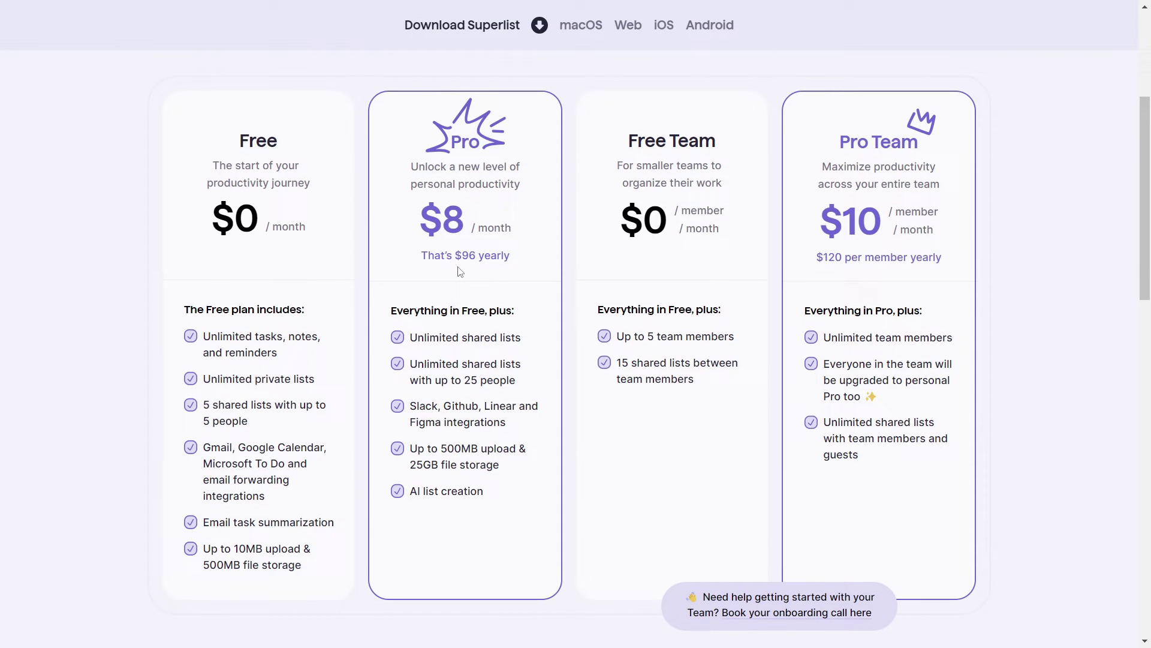
pyautogui.scroll(1, 454, 333)
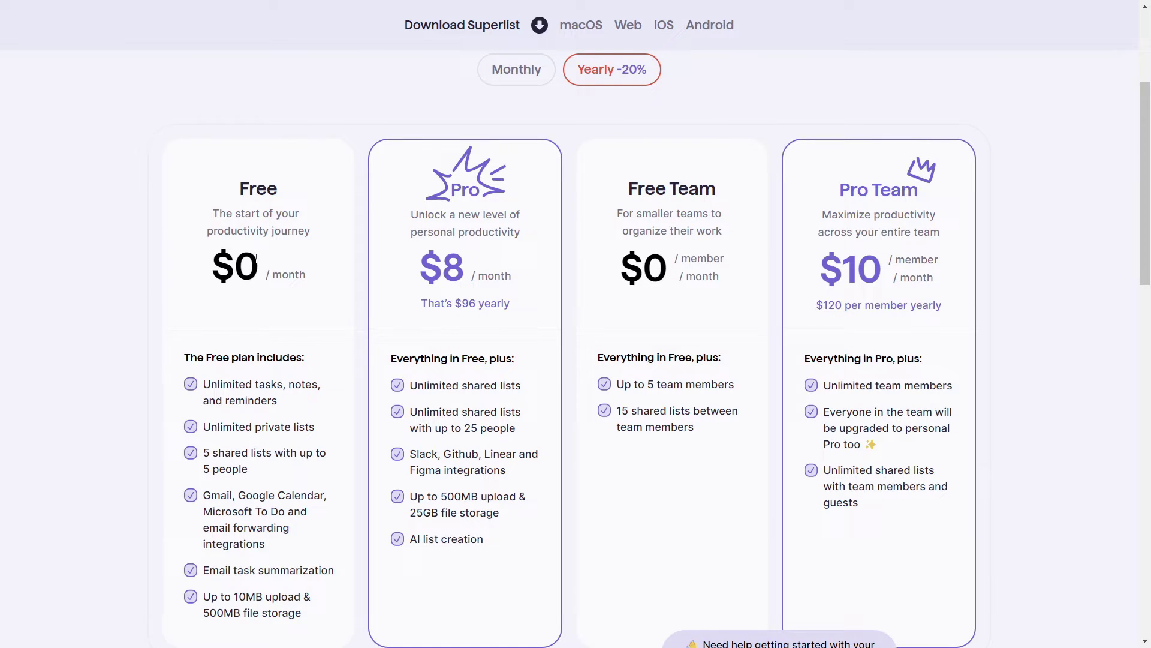
pyautogui.scroll(1, 255, 262)
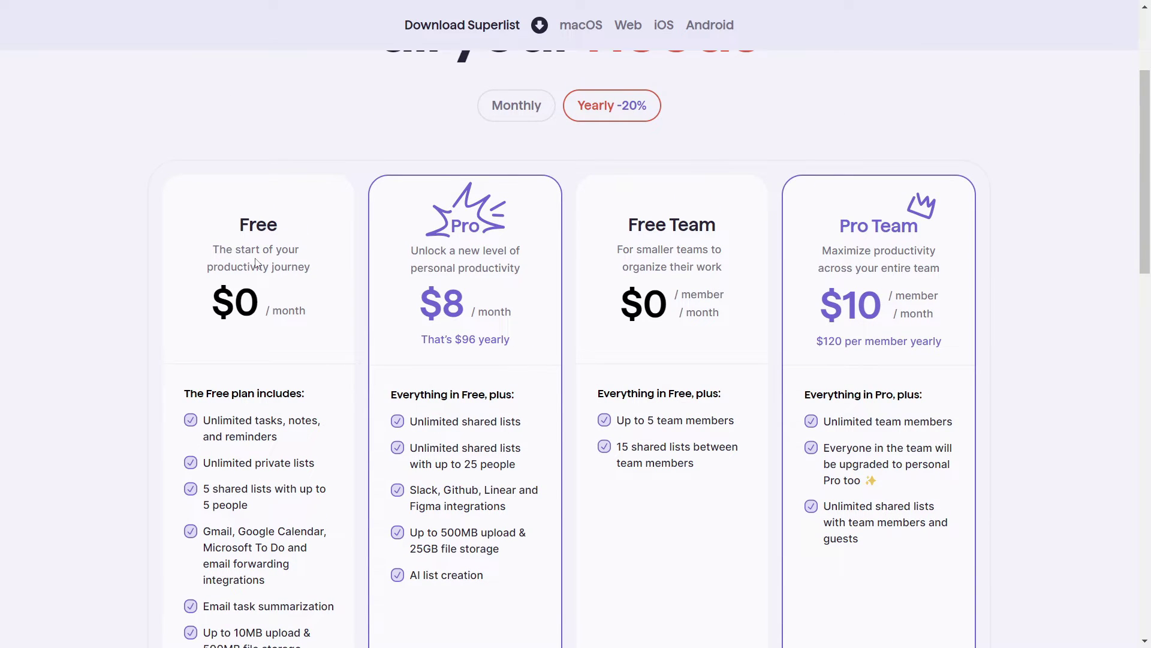
pyautogui.scroll(3, 255, 263)
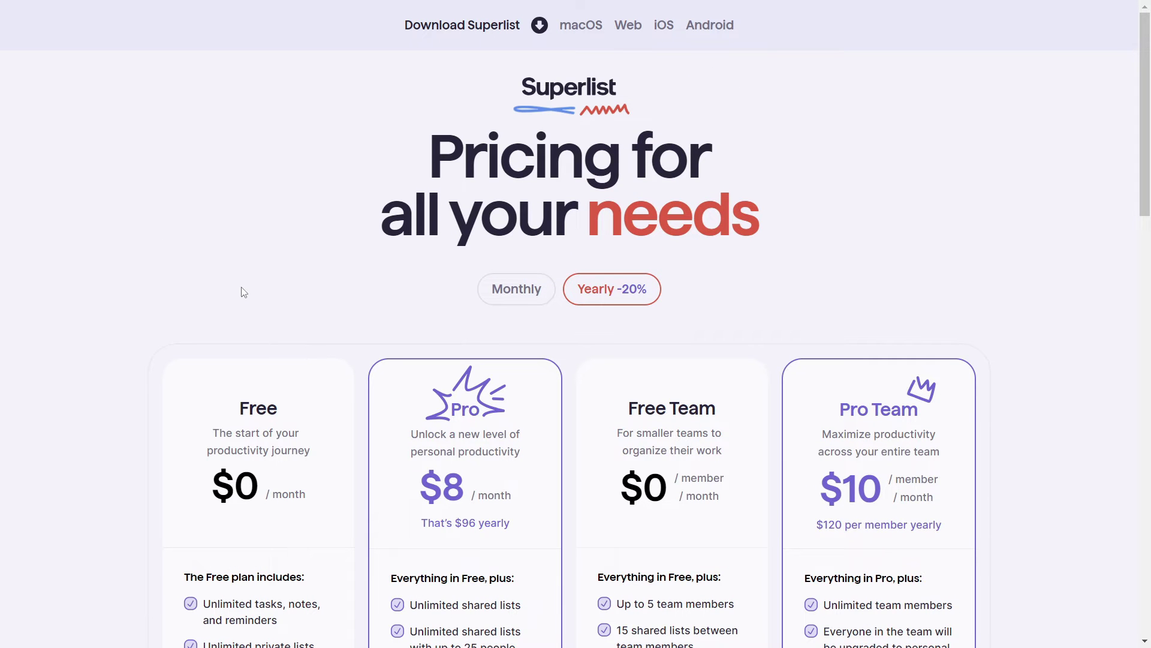
pyautogui.scroll(-5, 244, 292)
pyautogui.scroll(1, 242, 292)
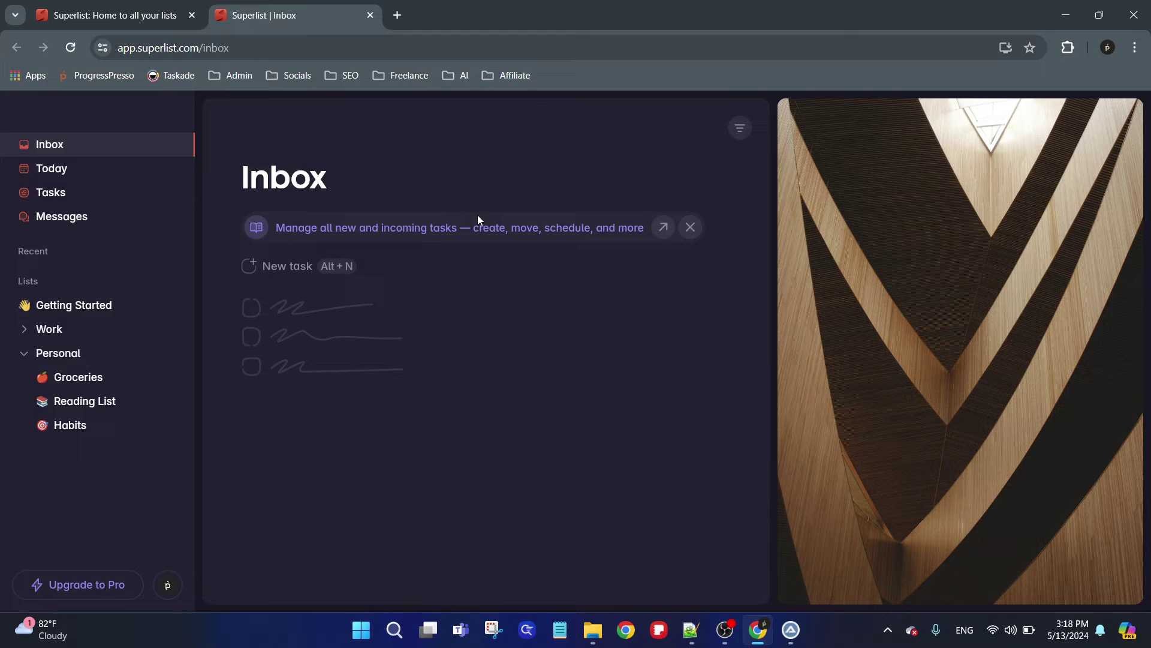
# Switch Chrome to full screen with F11 so the Inbox fills the display.
pyautogui.press('F11')
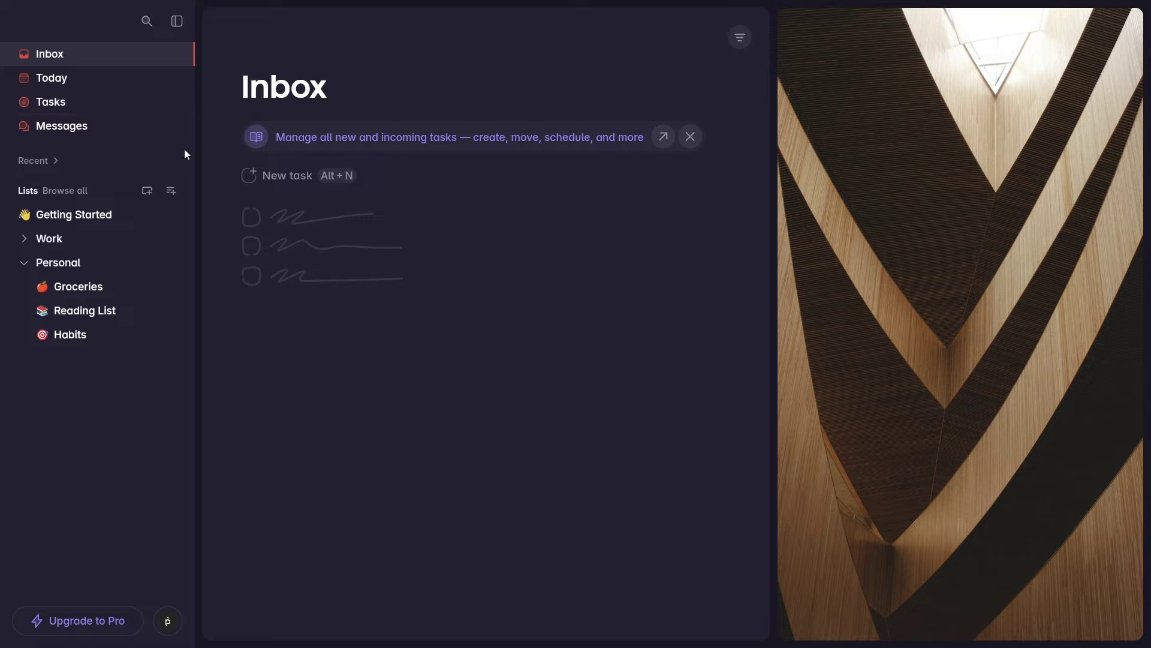
# Create a list titled Work To-Dos with tasks Tasks 1, Tasks 2 and Tasks 3.
pyautogui.click(176, 202)
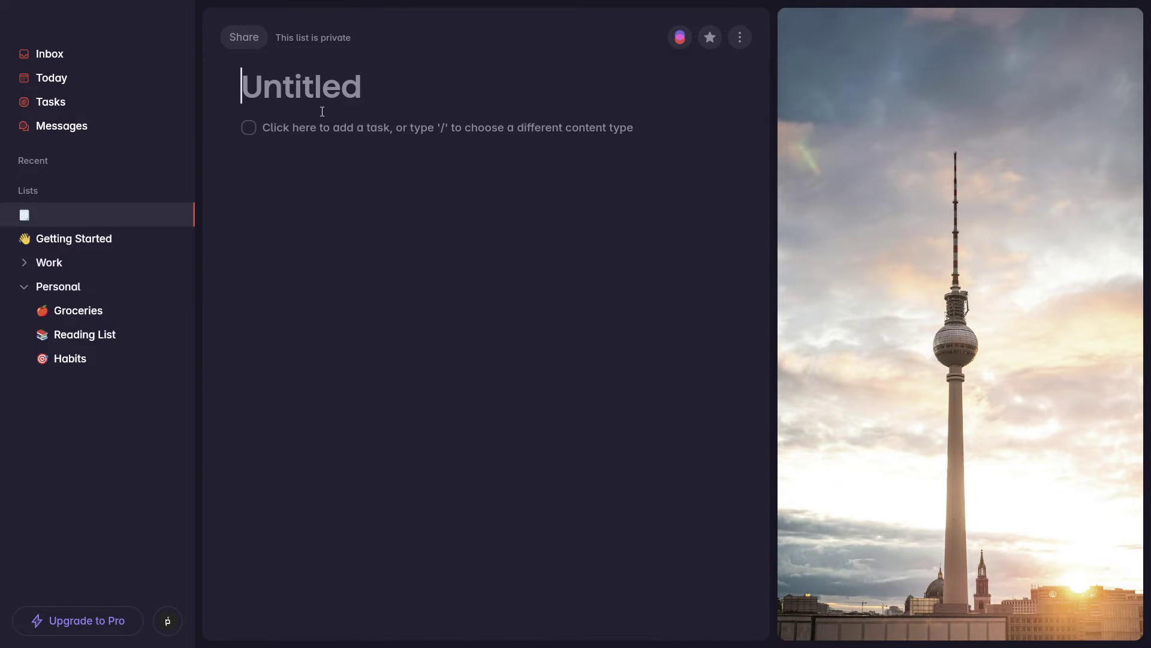
pyautogui.write('Work')
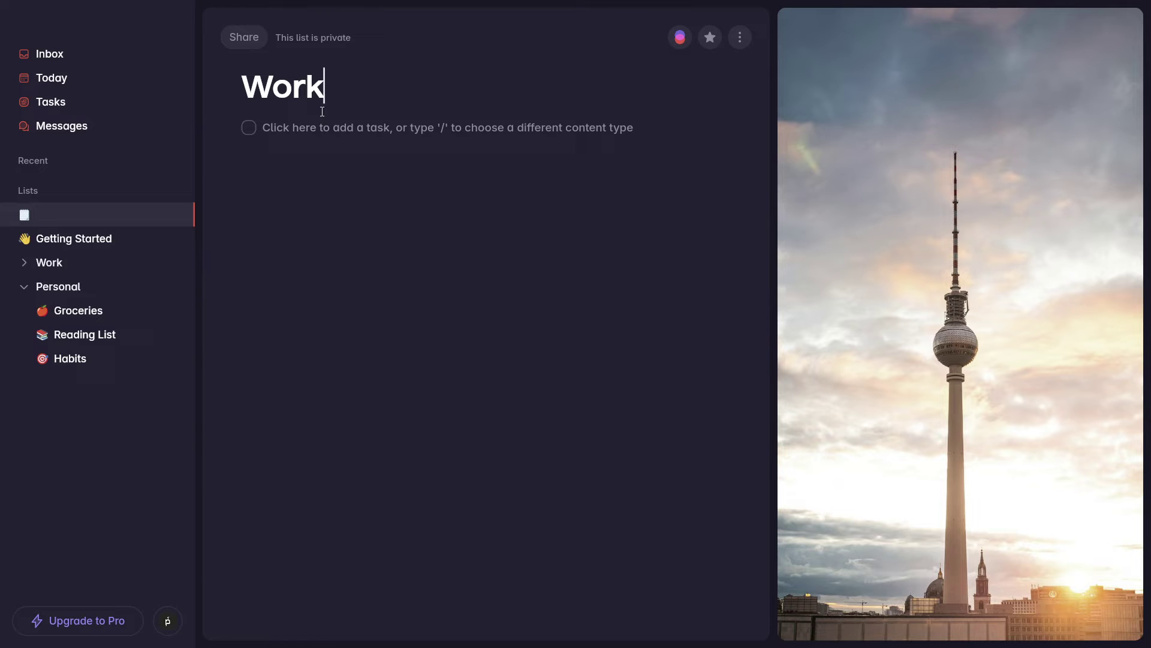
pyautogui.write(' To-Dos')
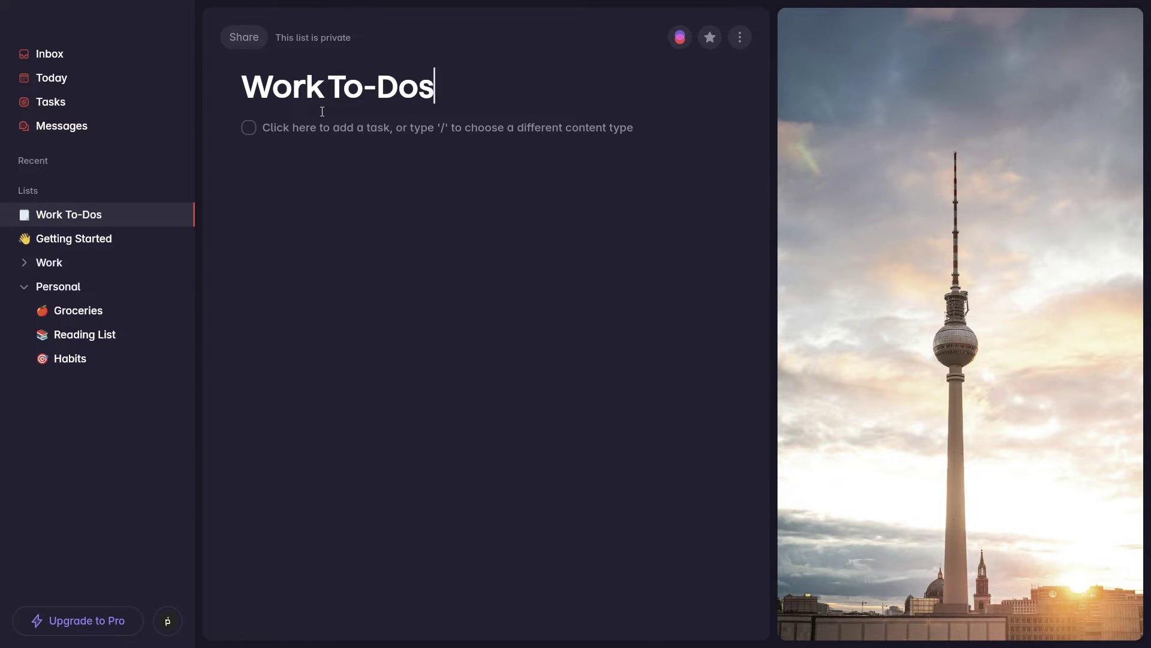
pyautogui.click(324, 129)
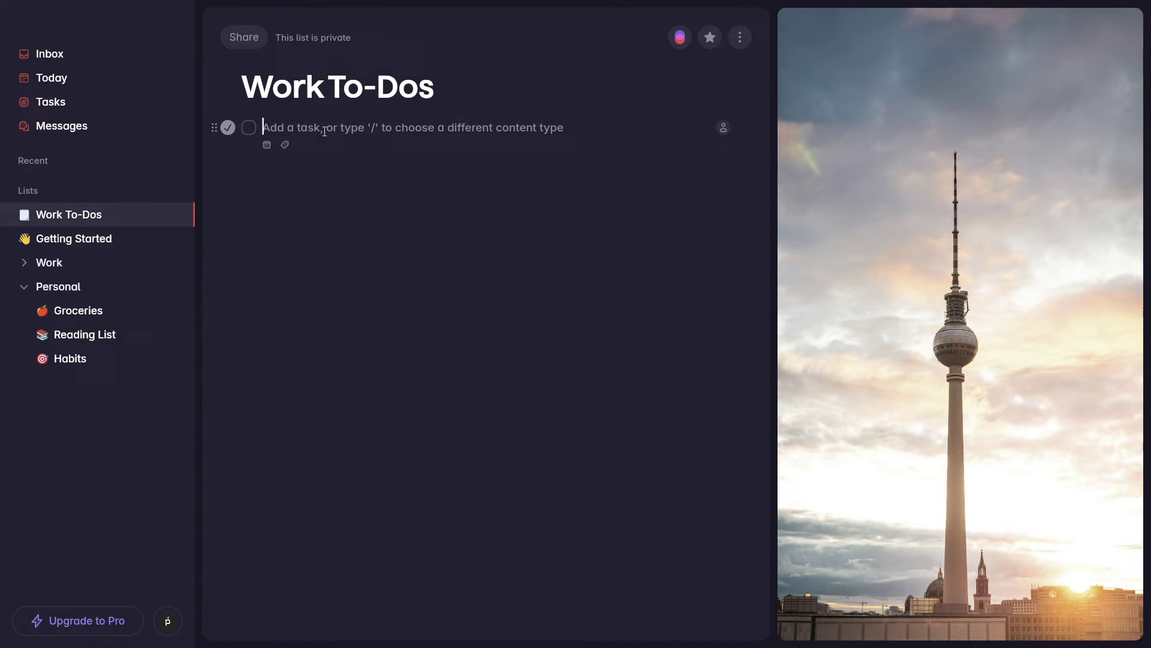
pyautogui.write('Tasks 1')
pyautogui.press('Return')
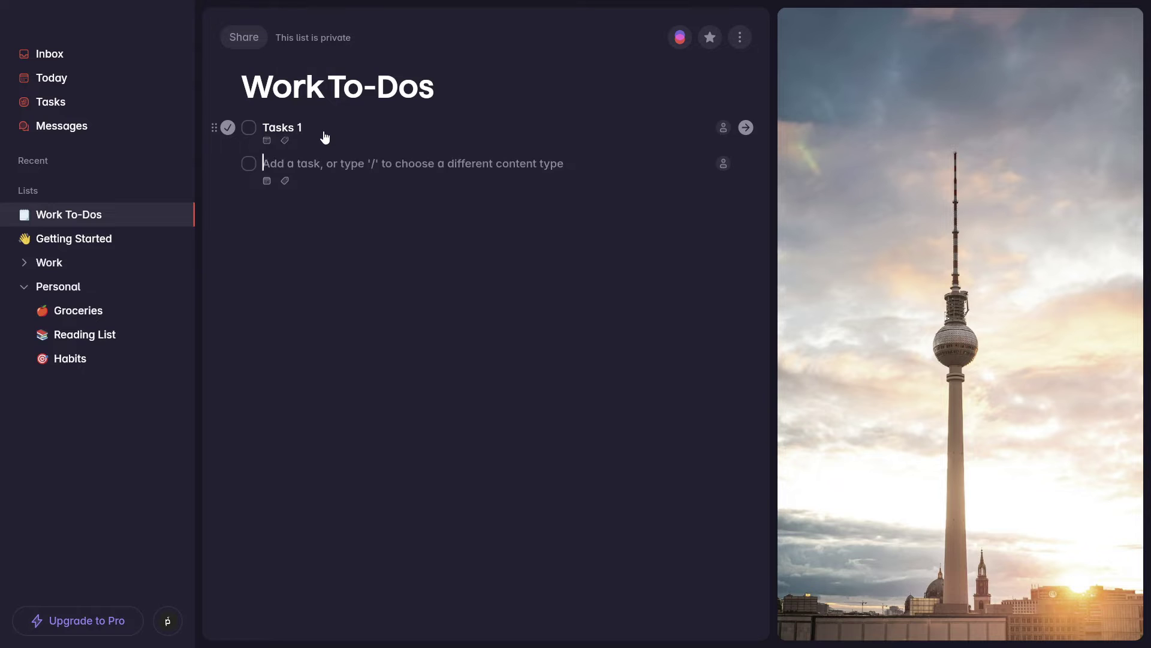
pyautogui.write('Tasks 2')
pyautogui.press('Return')
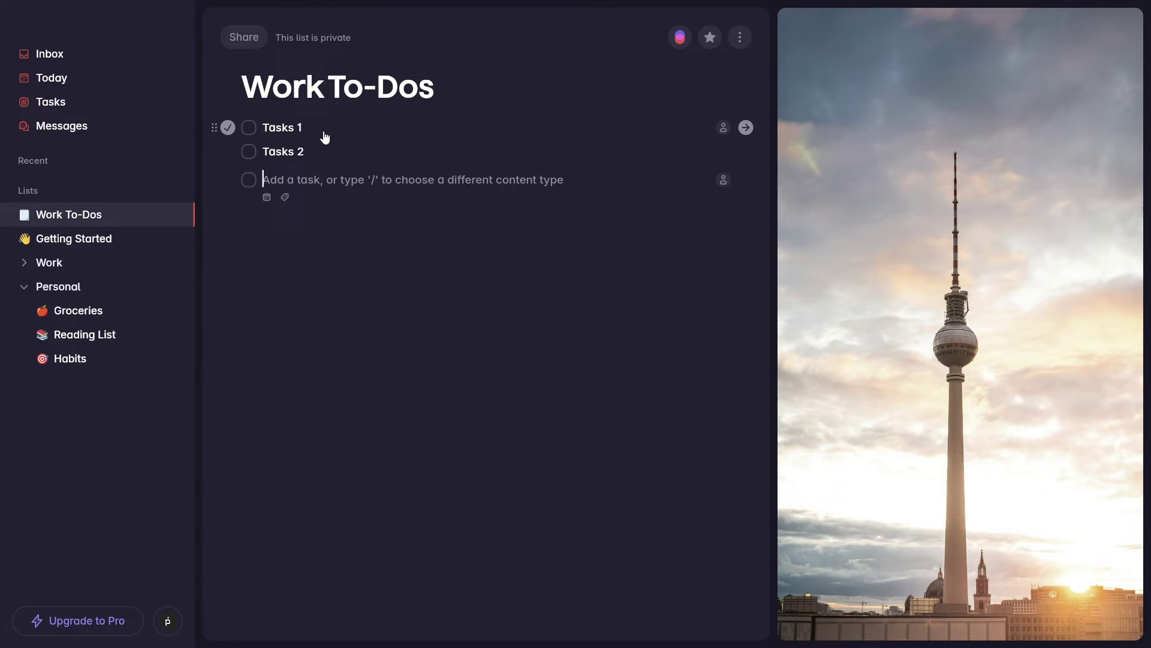
pyautogui.write('Tasks 2')
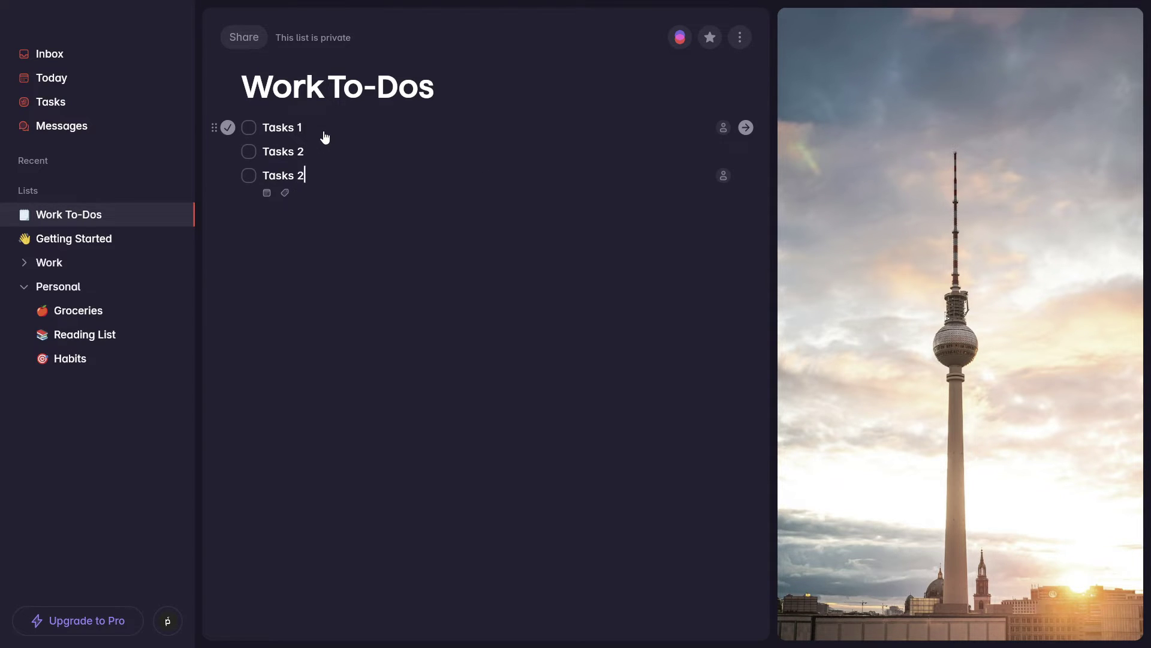
pyautogui.press('BackSpace')
pyautogui.write('3')
pyautogui.press('Return')
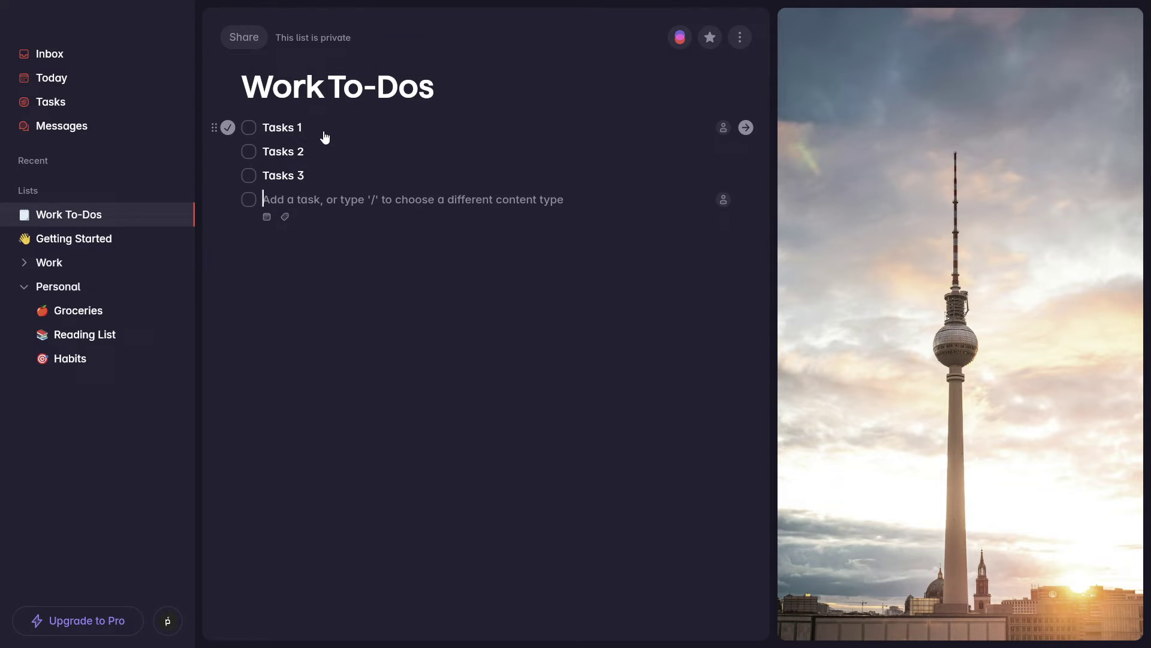
pyautogui.press('Return')
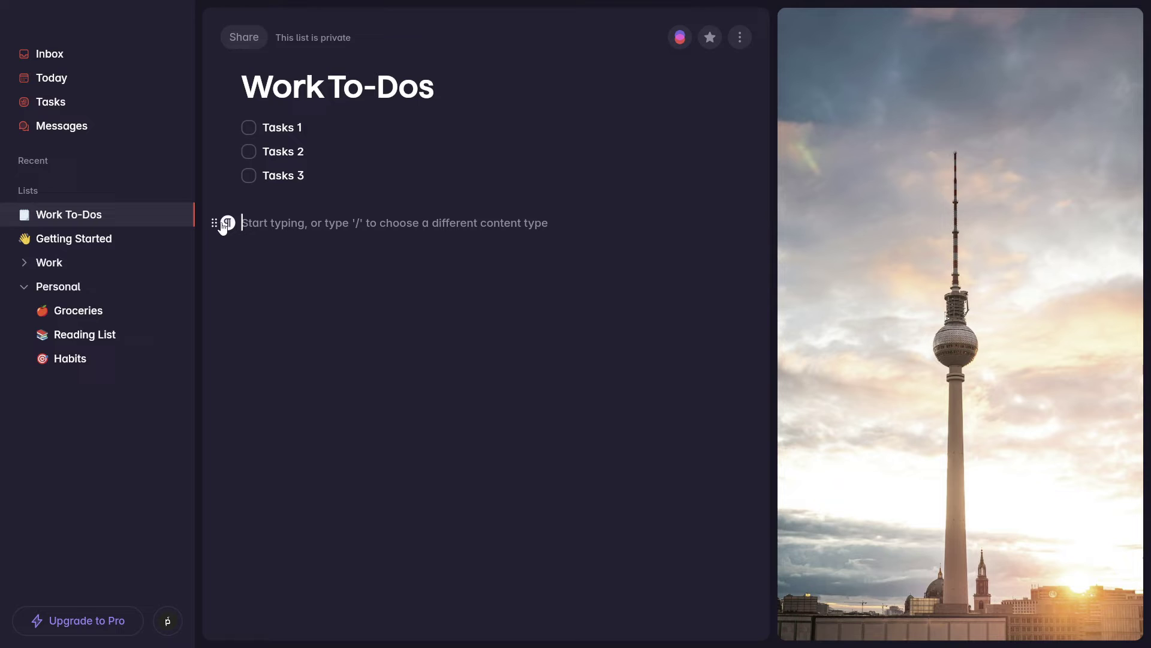
# Add a Heading 2 line reading 'Project A'.
pyautogui.click(227, 228)
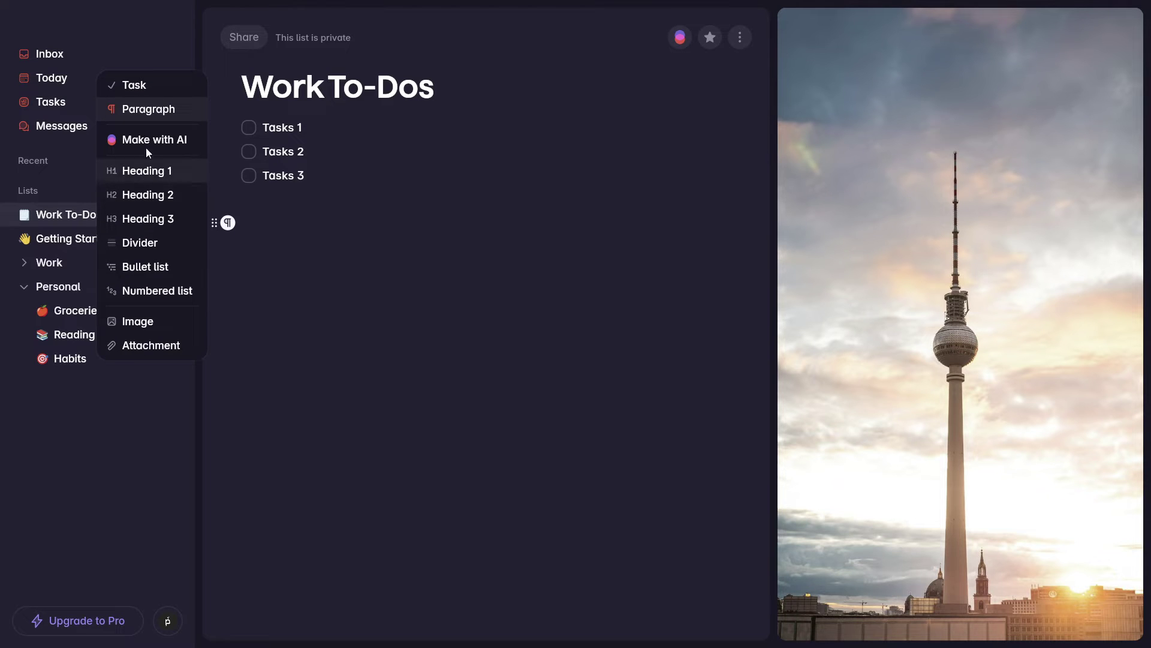
pyautogui.click(166, 202)
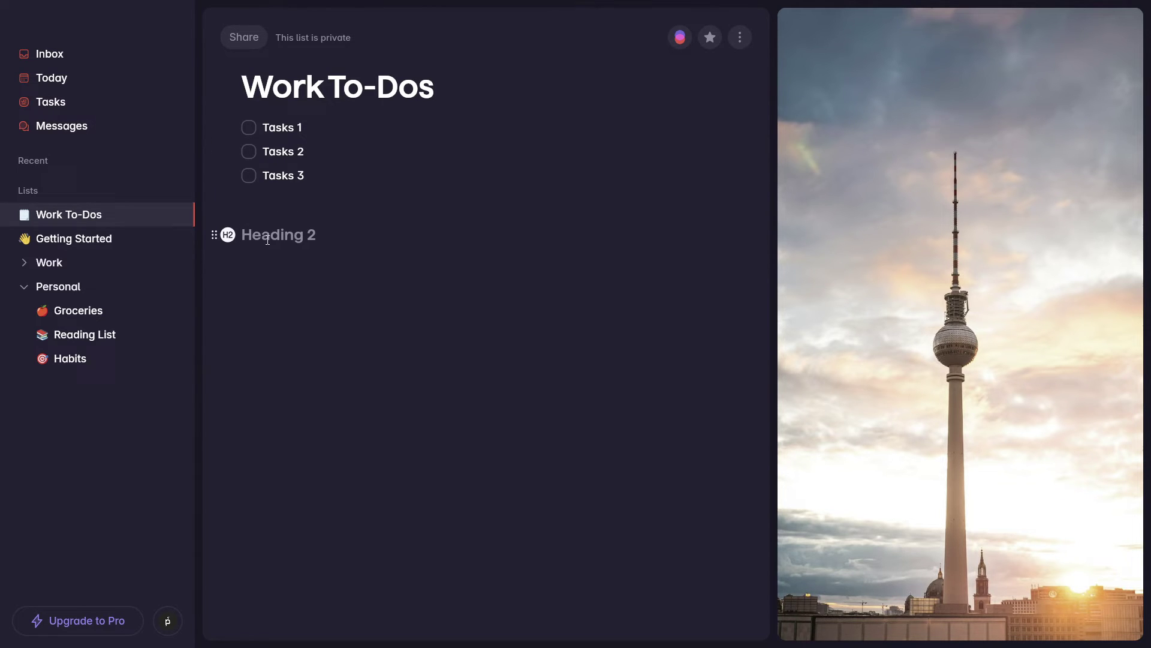
pyautogui.write('Project A')
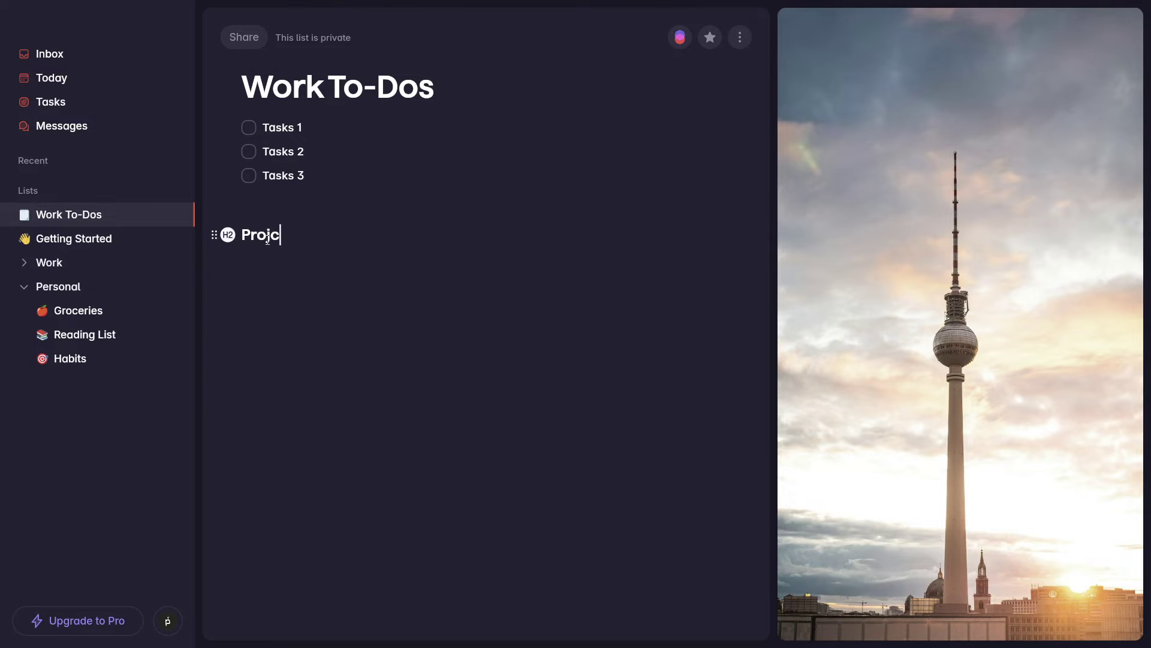
pyautogui.press('Return')
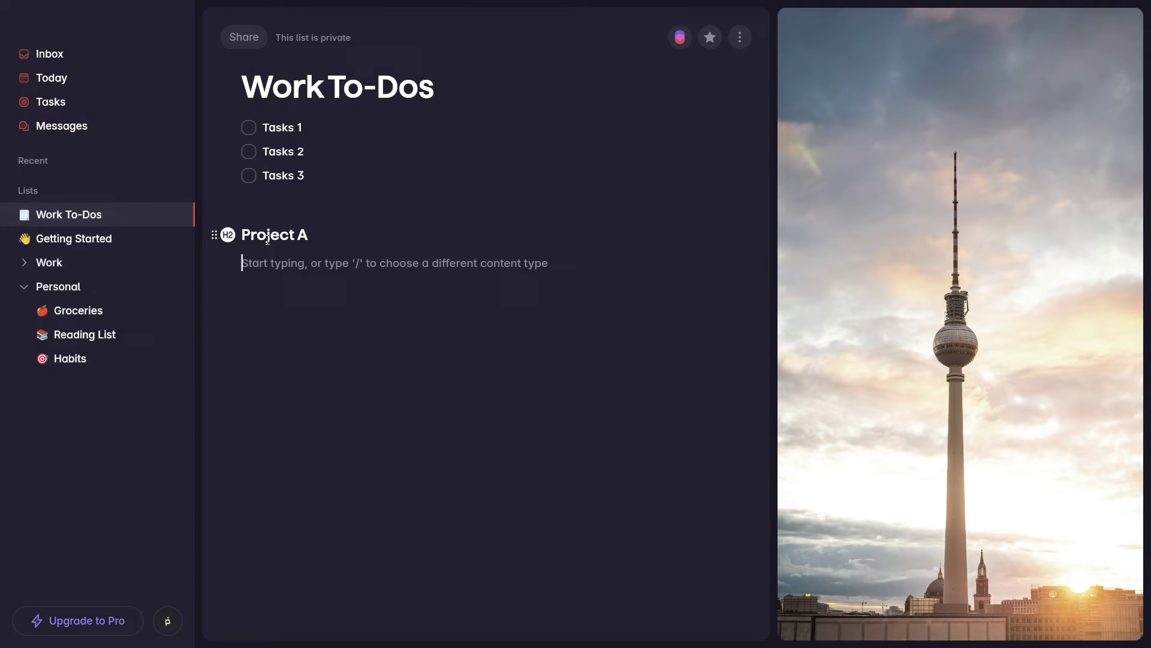
# Under Project A, add tasks Tasks 1 and Tasks 2.
pyautogui.click(228, 262)
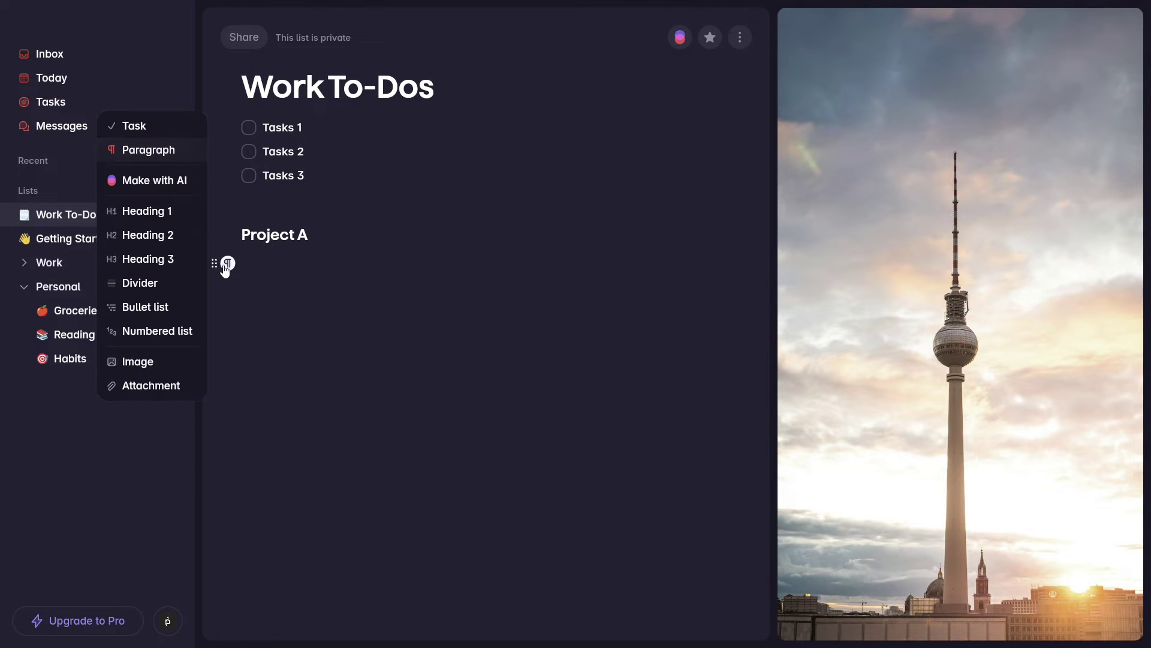
pyautogui.click(162, 123)
pyautogui.write('Task')
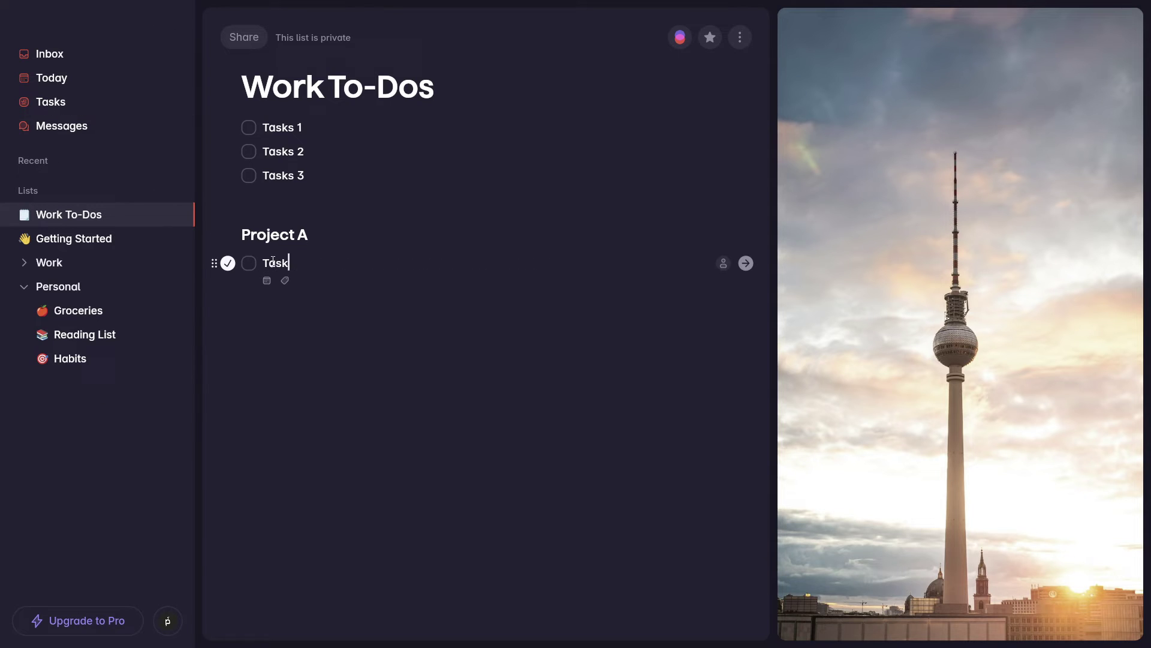
pyautogui.write('s 1')
pyautogui.press('Return')
pyautogui.write('Task')
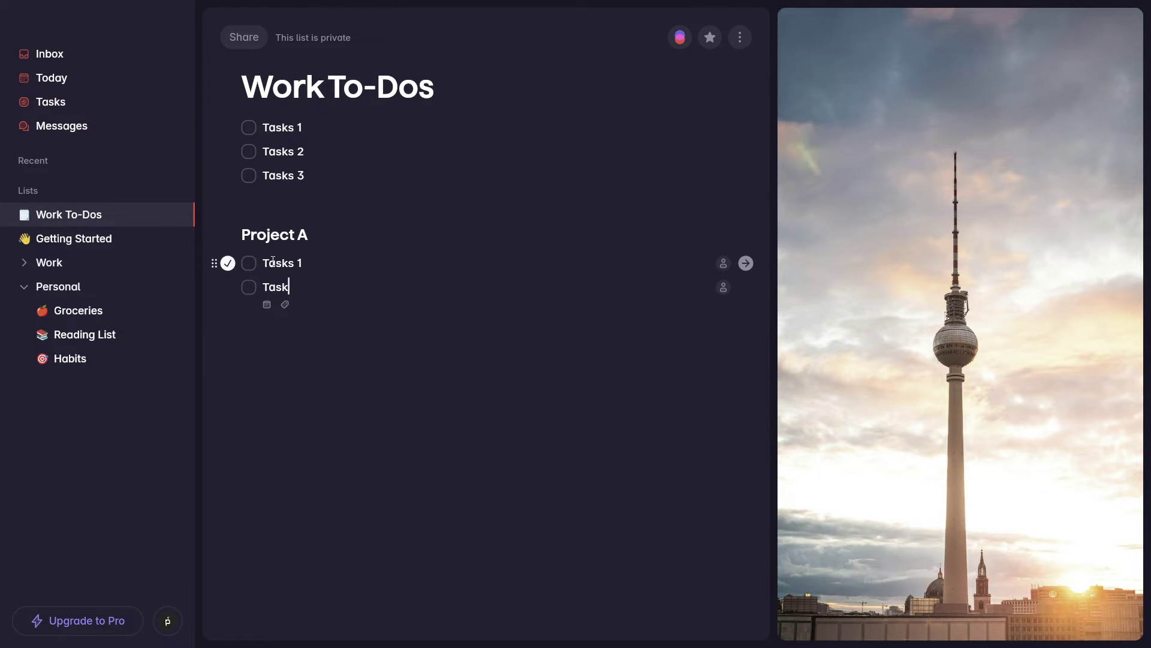
pyautogui.write('s 2')
pyautogui.press('Return')
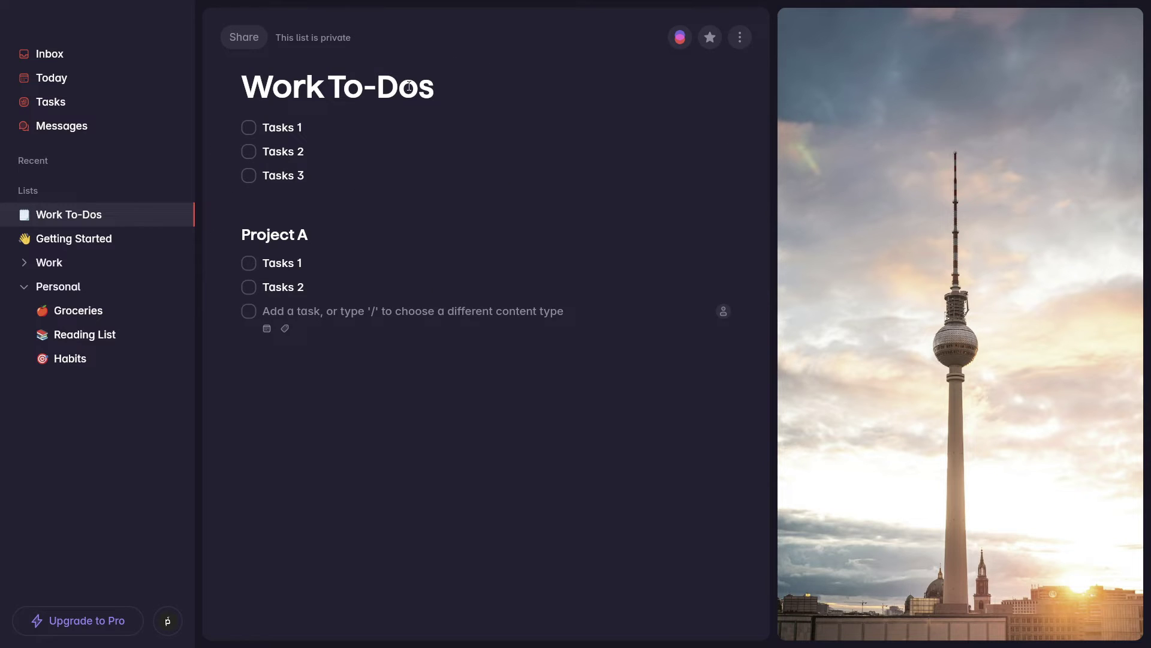
pyautogui.click(447, 86)
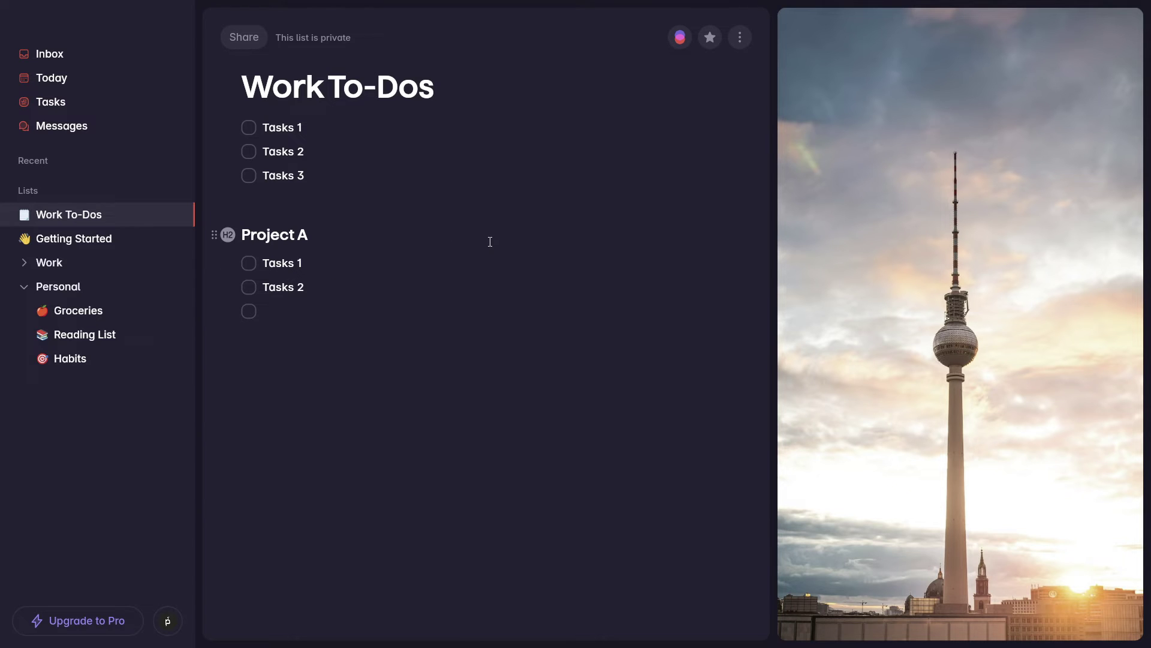
# In the Tasks 1 details, add two subtasks named 'Task Subtask 1' and 'Task Subtask 2'.
pyautogui.click(541, 132)
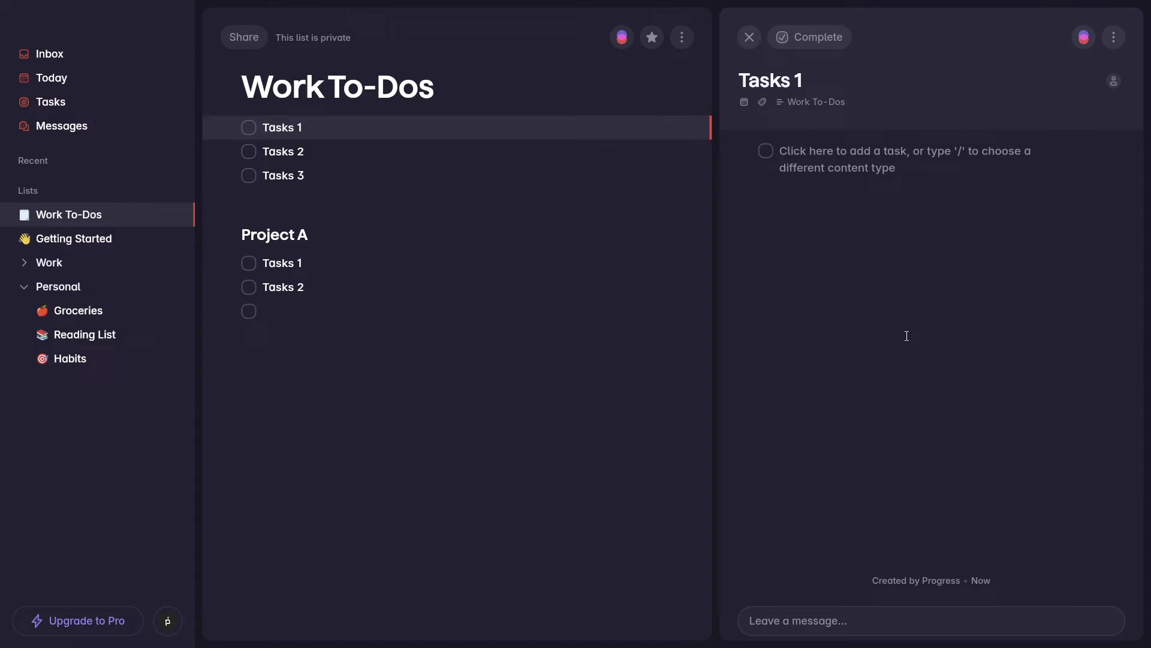
pyautogui.click(786, 151)
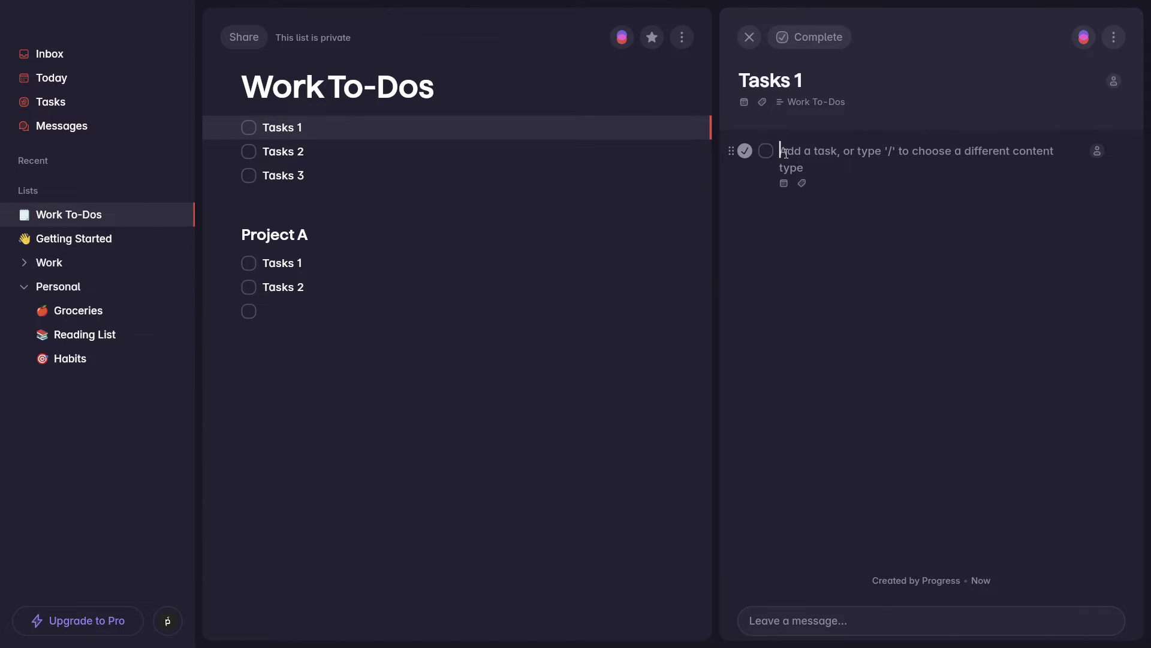
pyautogui.write('Tas')
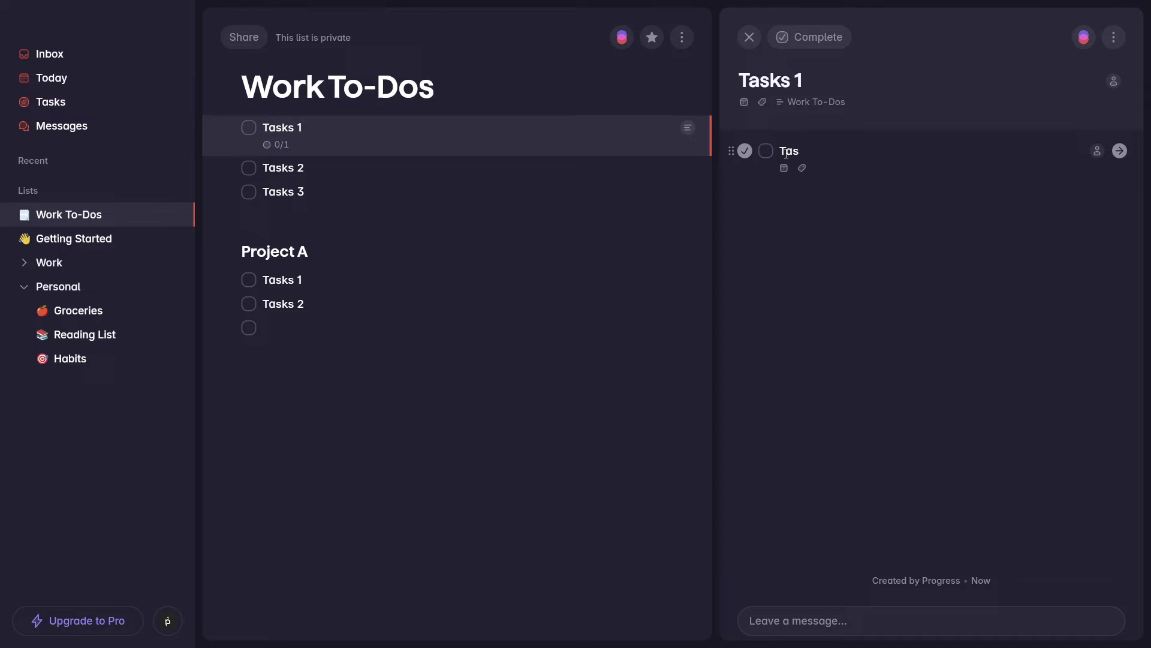
pyautogui.write('k Subtask 1')
pyautogui.press('Return')
pyautogui.write('TRa')
pyautogui.press('BackSpace')
pyautogui.press('BackSpace')
pyautogui.write('ask Subta')
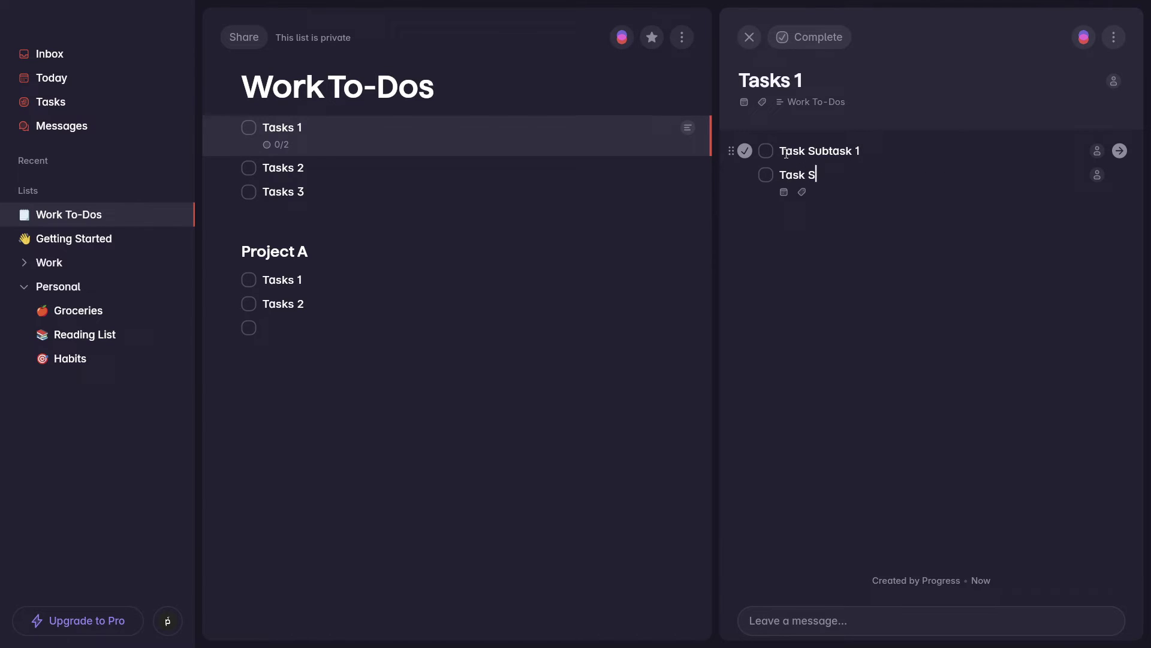
pyautogui.write('sk 2')
# Rename the subtasks to Task 1 Subtask 1 and Task 1 Subtask 2, adding a third line.
pyautogui.press('Up')
pyautogui.press('Left')
pyautogui.press('Left')
pyautogui.press('Left')
pyautogui.press('Left')
pyautogui.press('Left')
pyautogui.press('Left')
pyautogui.press('Left')
pyautogui.press('Left')
pyautogui.press('Left')
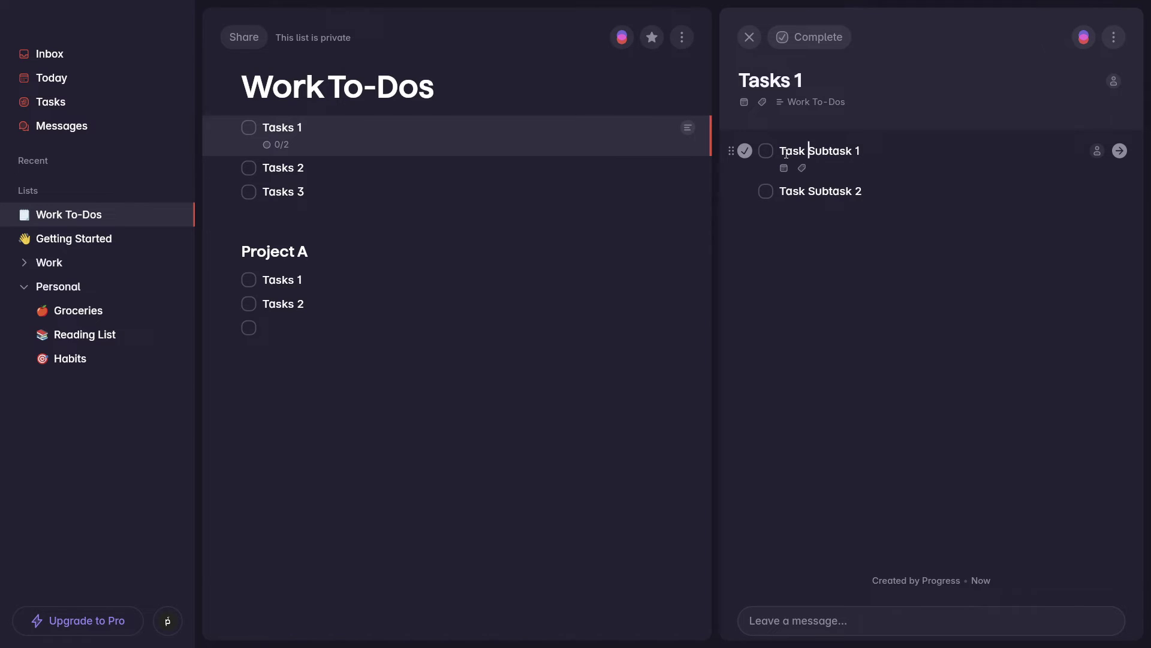
pyautogui.write('1')
pyautogui.press('Down')
pyautogui.write('1')
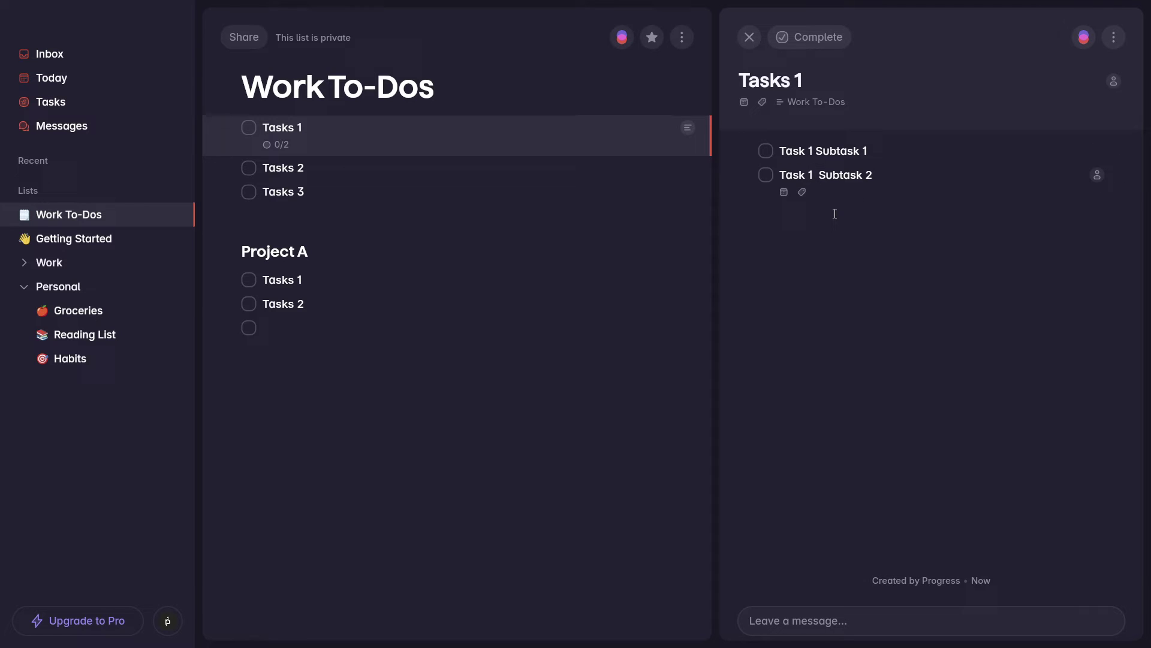
pyautogui.press('Return')
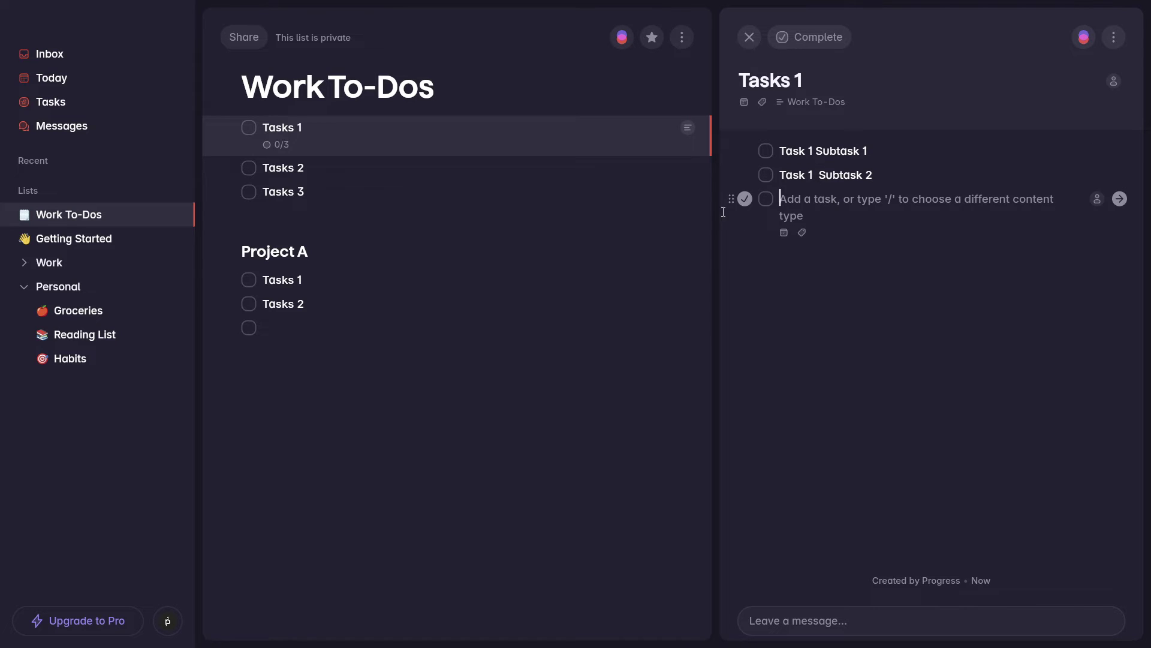
# Add a divider below the subtasks, then note lines NOTE 1 and NOTE 2.
pyautogui.click(744, 200)
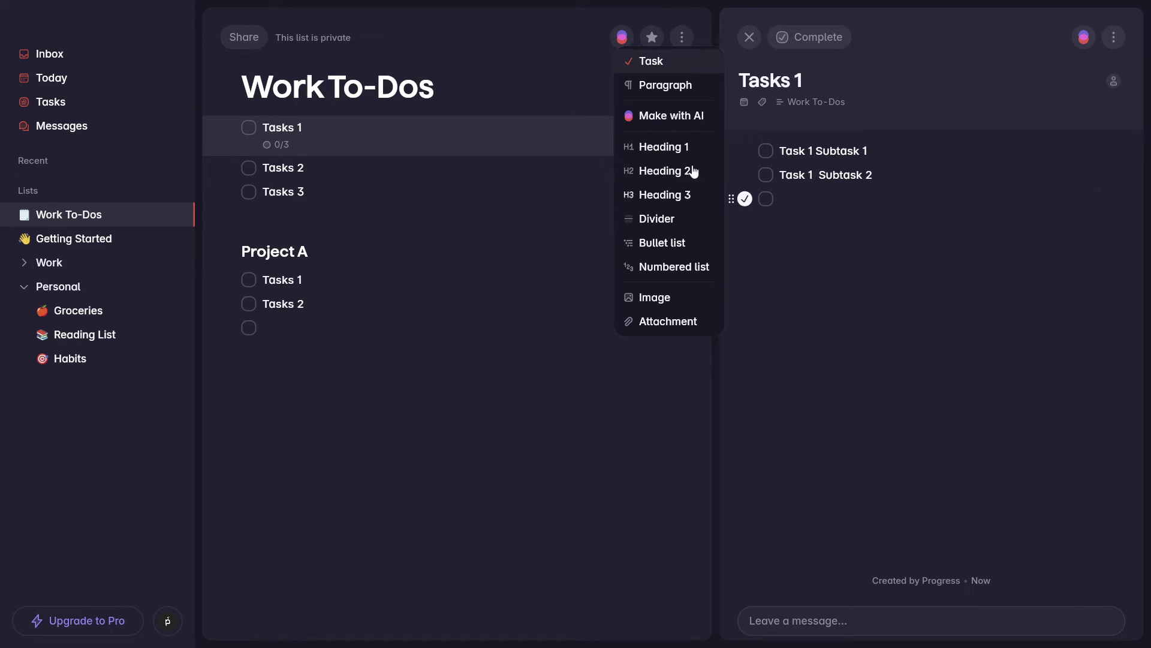
pyautogui.click(668, 219)
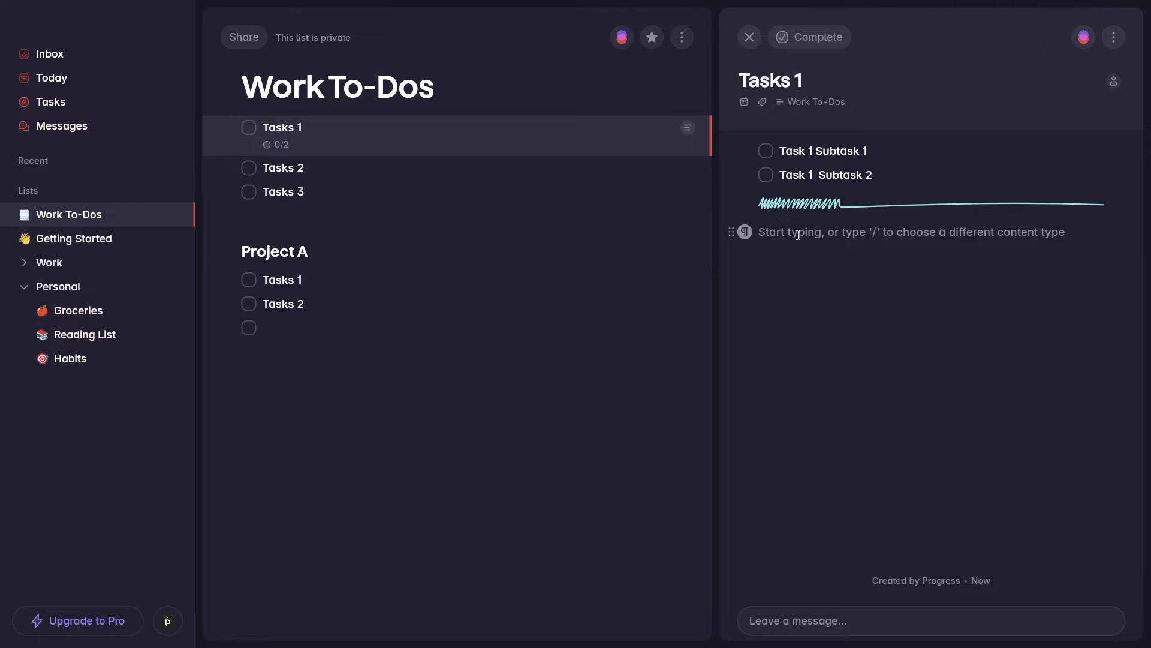
pyautogui.write('T')
pyautogui.press('BackSpace')
pyautogui.write('NOTE 12')
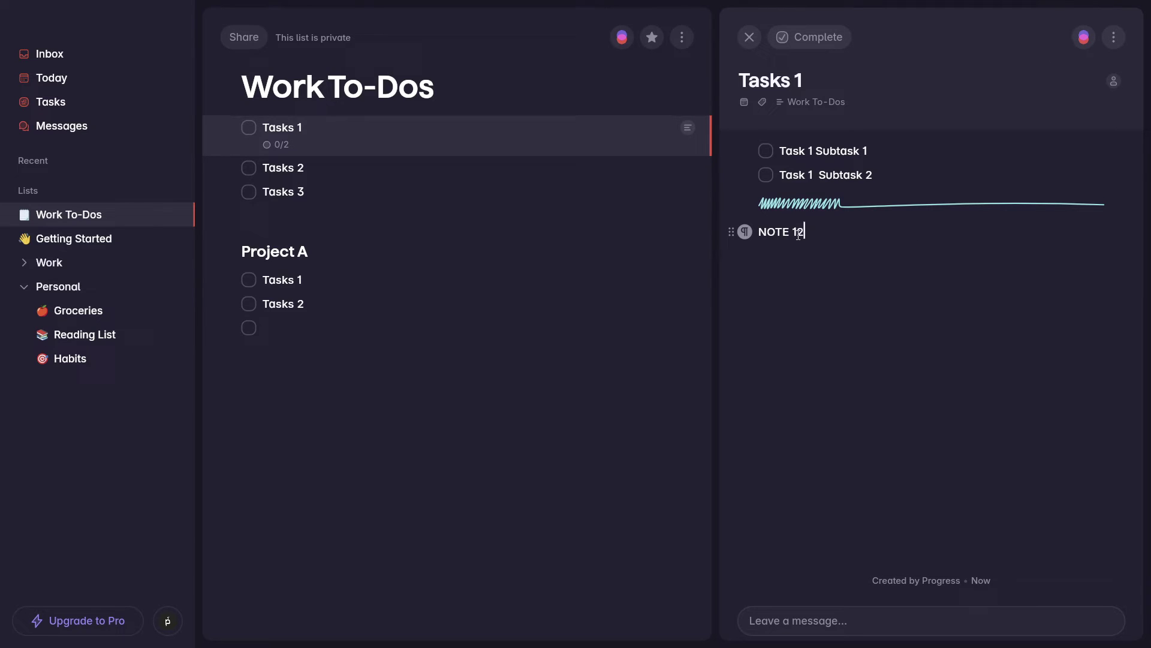
pyautogui.press('Return')
pyautogui.write('NOTE 2')
pyautogui.press('Return')
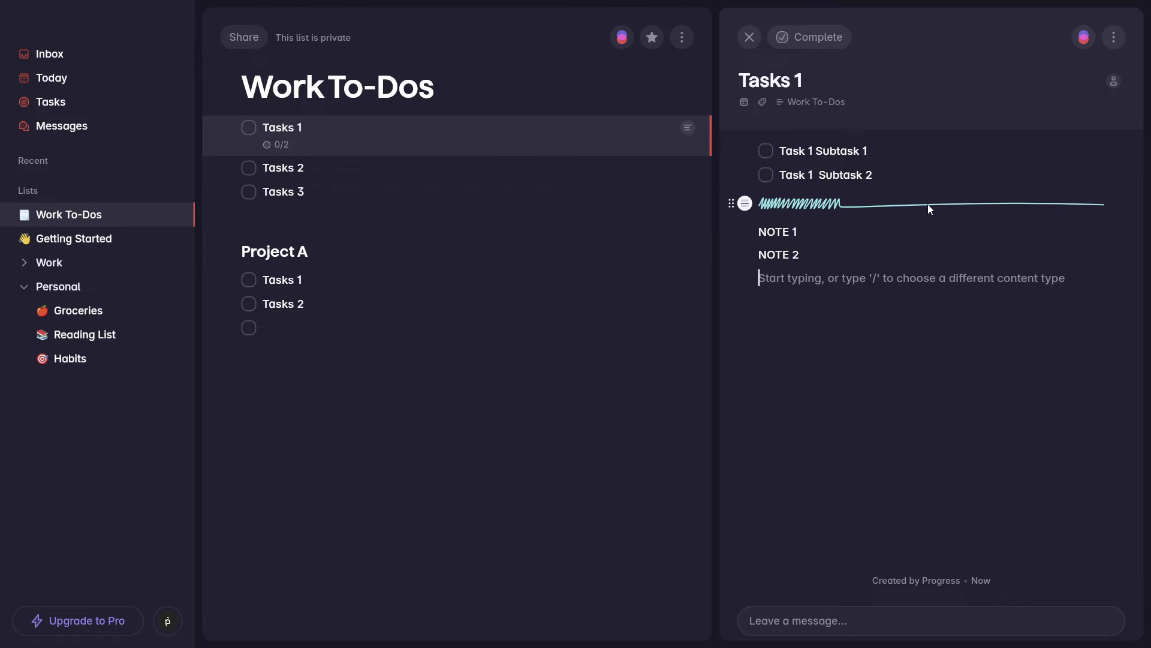
# Close and reopen the Tasks 1 details, then open Task 1 Subtask 1 in its own pane.
pyautogui.click(746, 38)
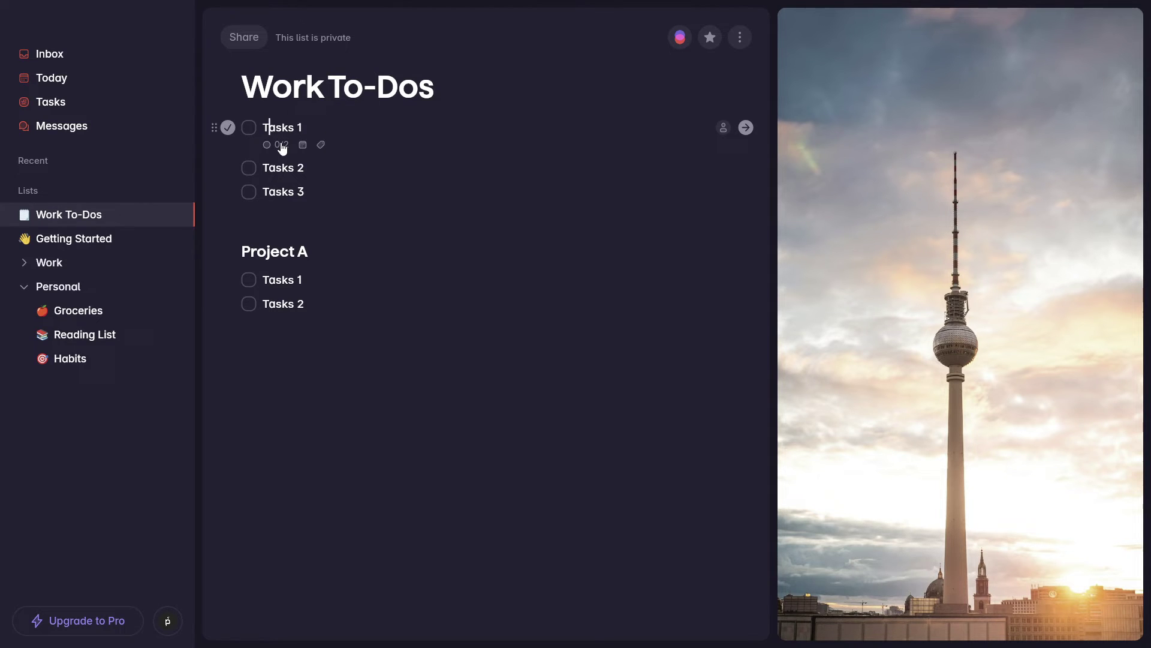
pyautogui.click(285, 153)
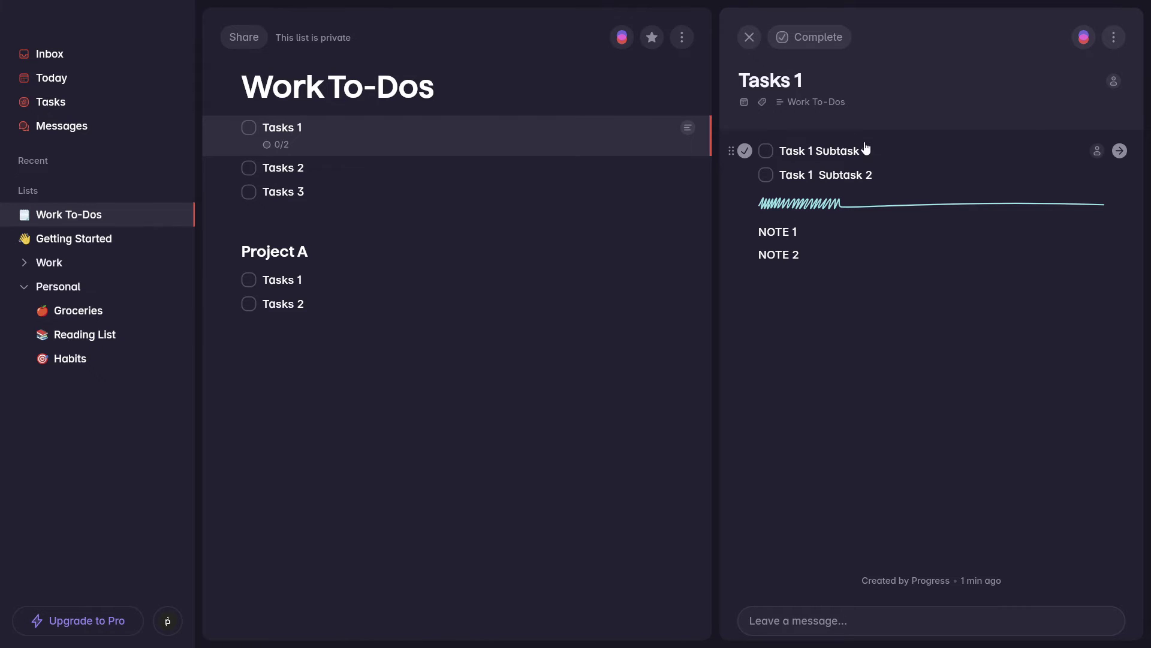
pyautogui.click(1045, 155)
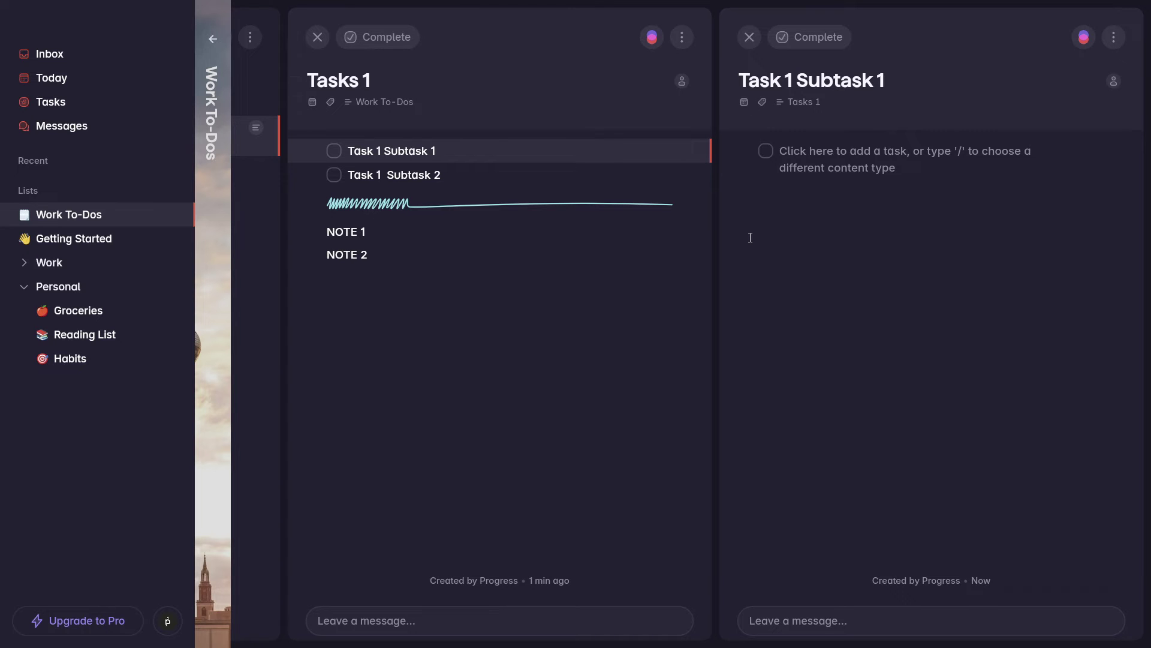
# Expand the collapsed Work To-Dos list and close the Tasks 1 detail pane.
pyautogui.click(225, 42)
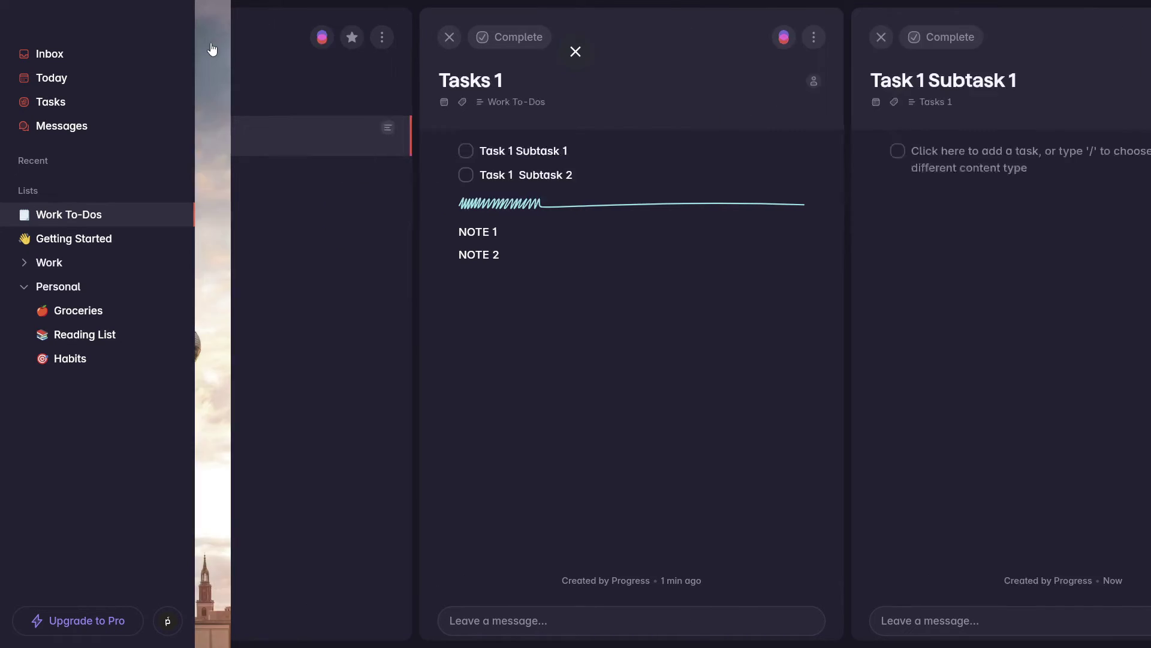
pyautogui.click(749, 36)
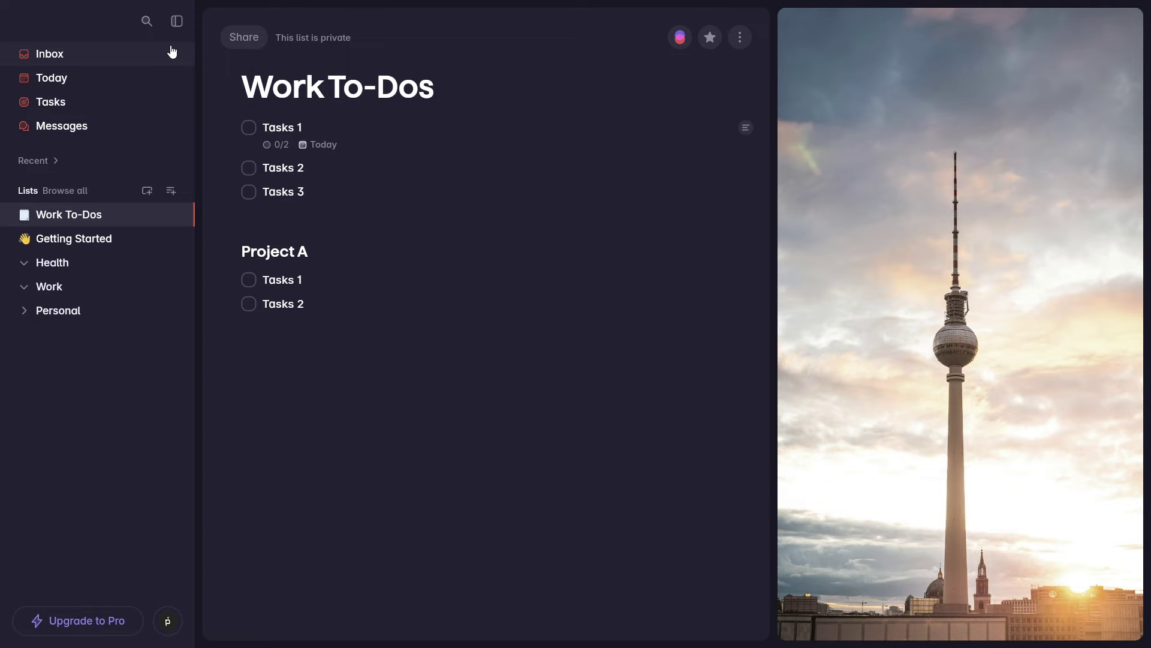
# Switch from the Work To-Dos list to the empty Inbox.
pyautogui.click(113, 64)
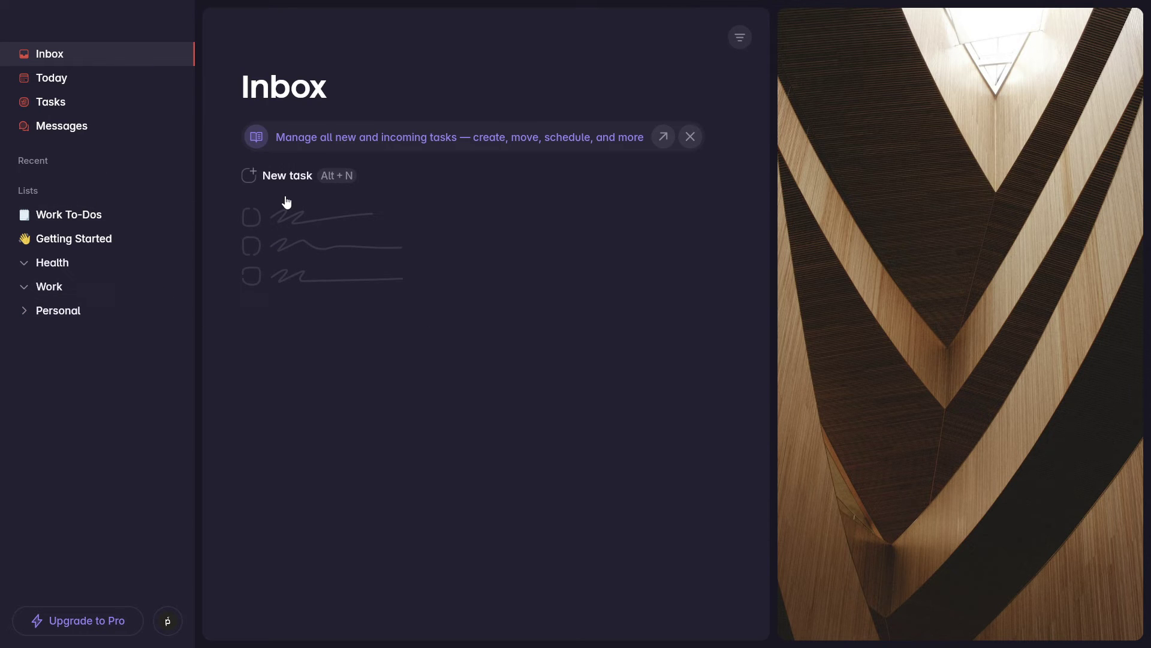
# Open Tasks 2 in Work To-Dos and make it due today, the 13th.
pyautogui.click(49, 100)
pyautogui.click(72, 88)
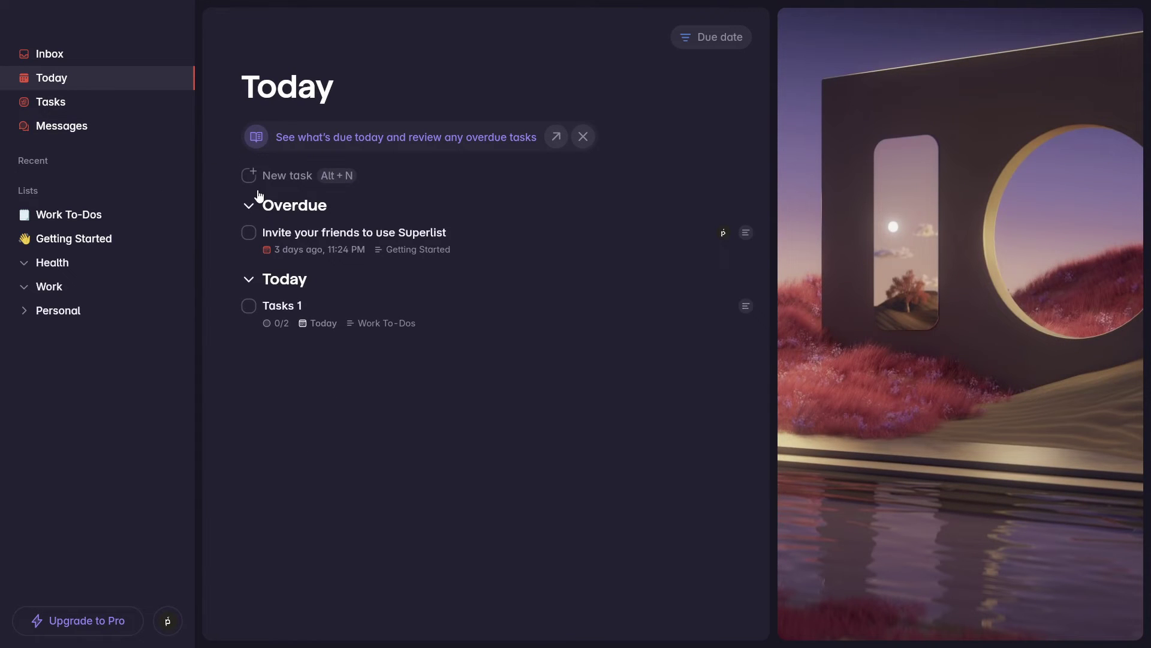
pyautogui.click(114, 218)
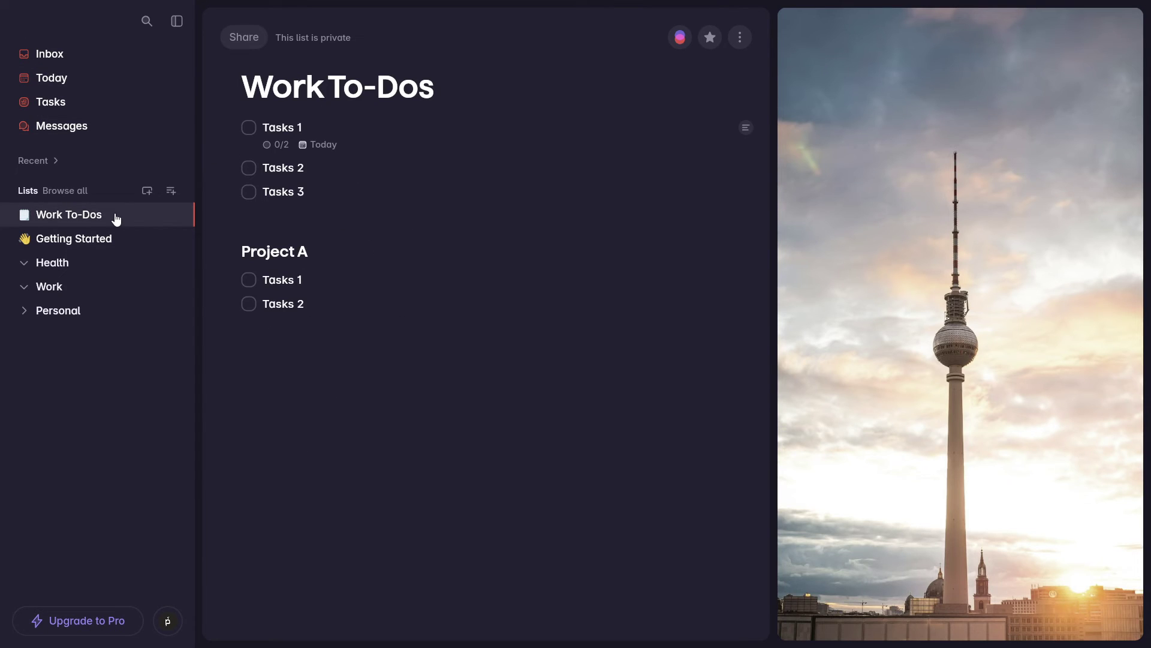
pyautogui.click(337, 173)
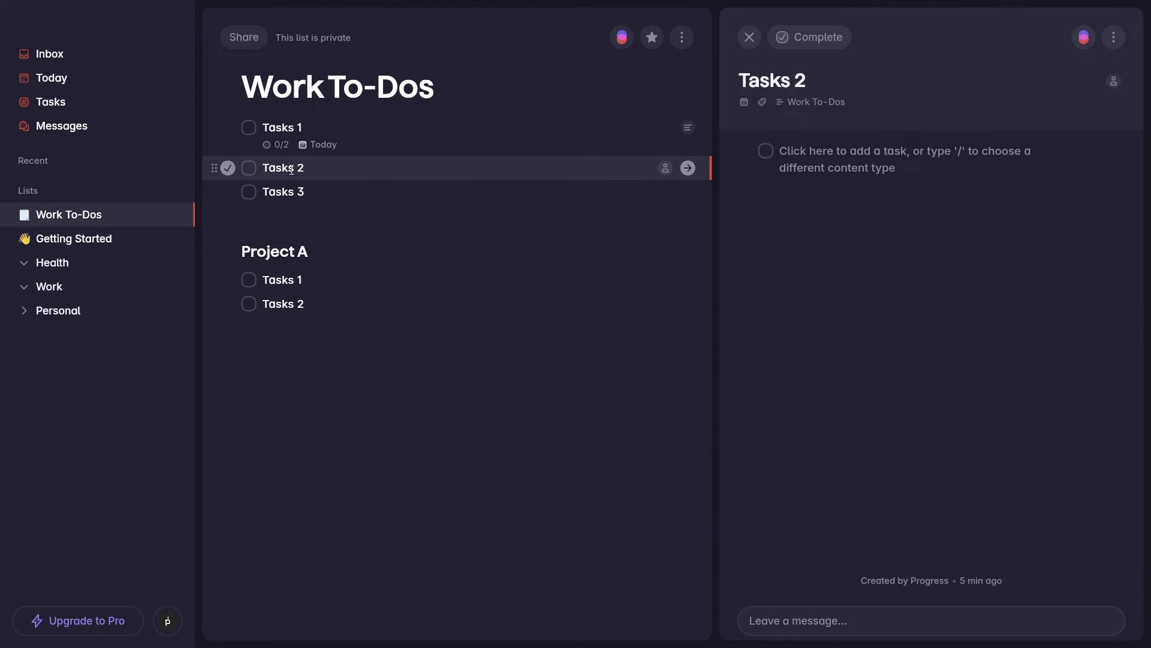
pyautogui.click(293, 170)
pyautogui.click(266, 186)
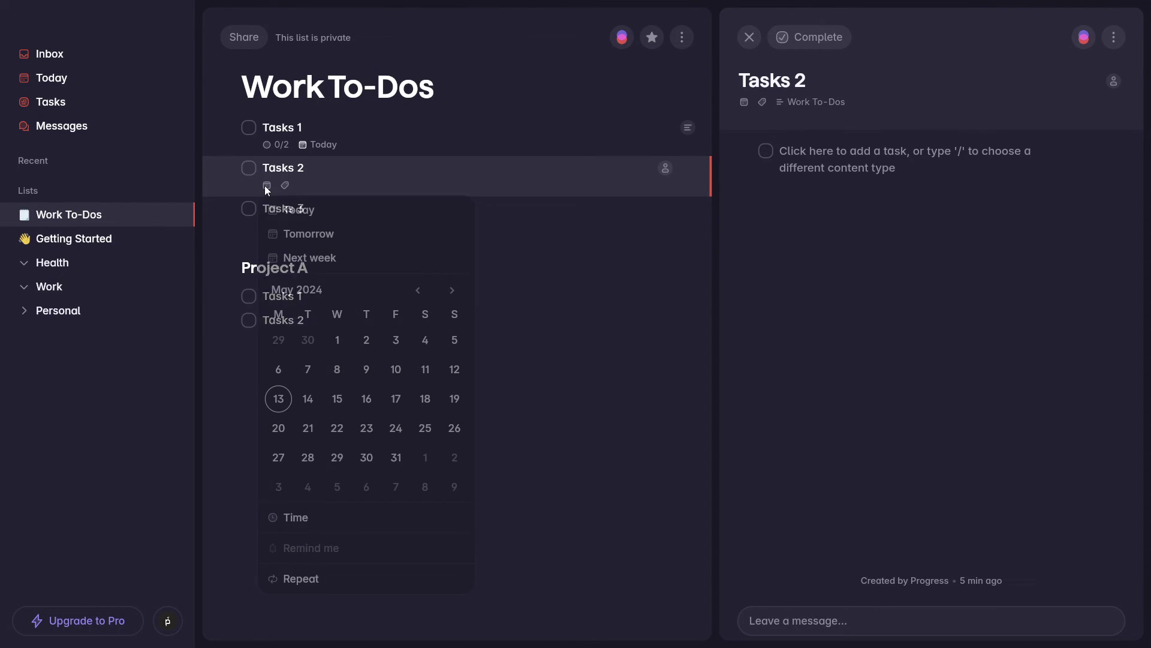
pyautogui.click(280, 399)
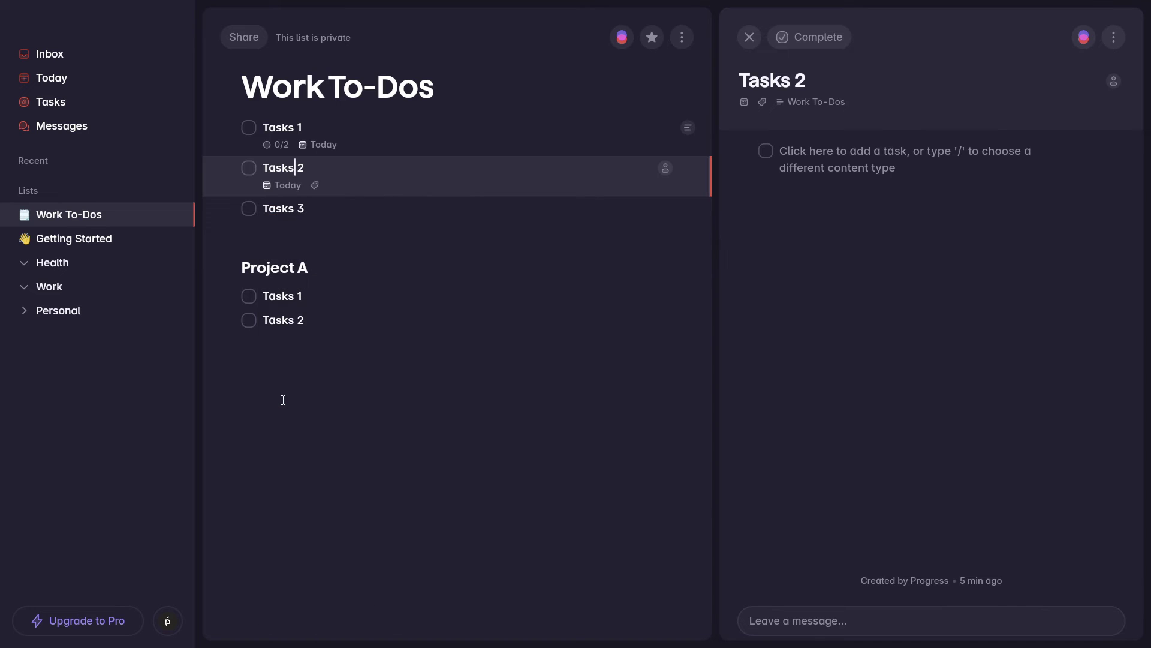
# Check the Today view, then go to the Tasks page listing all tasks.
pyautogui.click(115, 80)
pyautogui.click(292, 303)
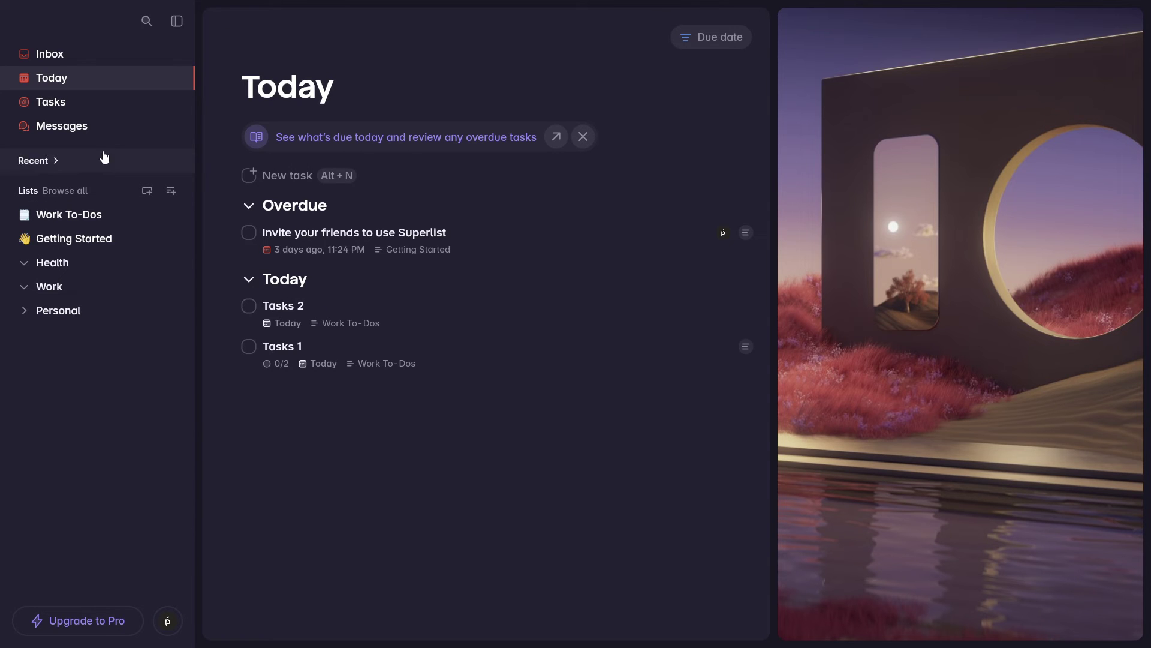
pyautogui.click(118, 108)
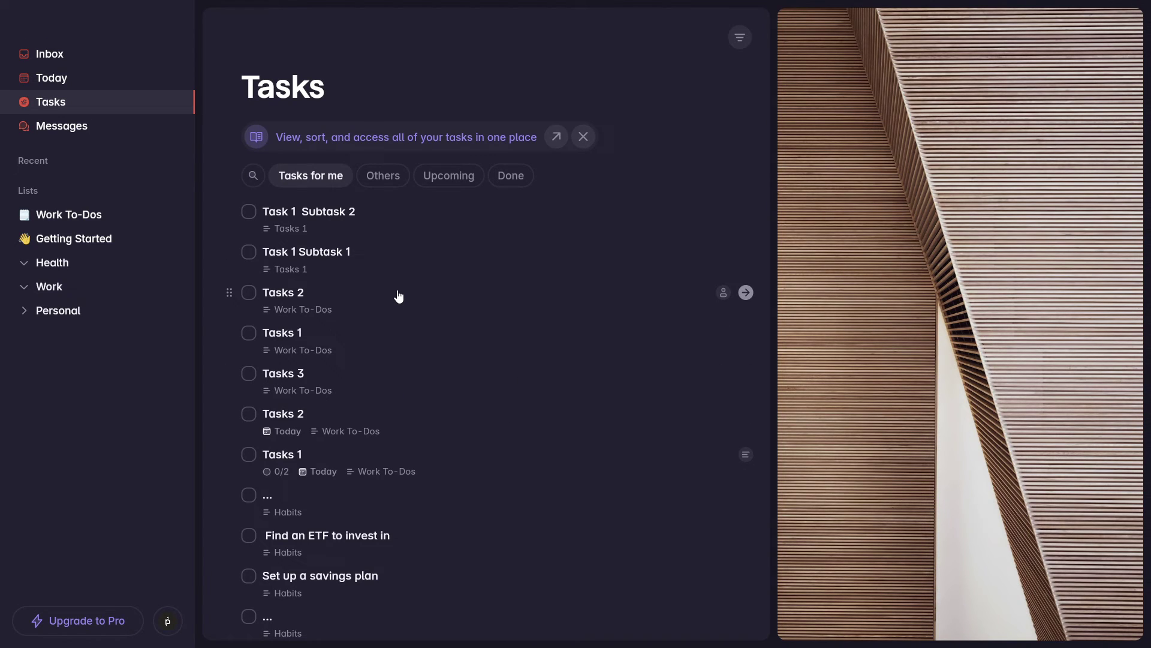
# Cycle the Tasks page filters Others, Upcoming and Done, return to Me, and open search.
pyautogui.click(259, 177)
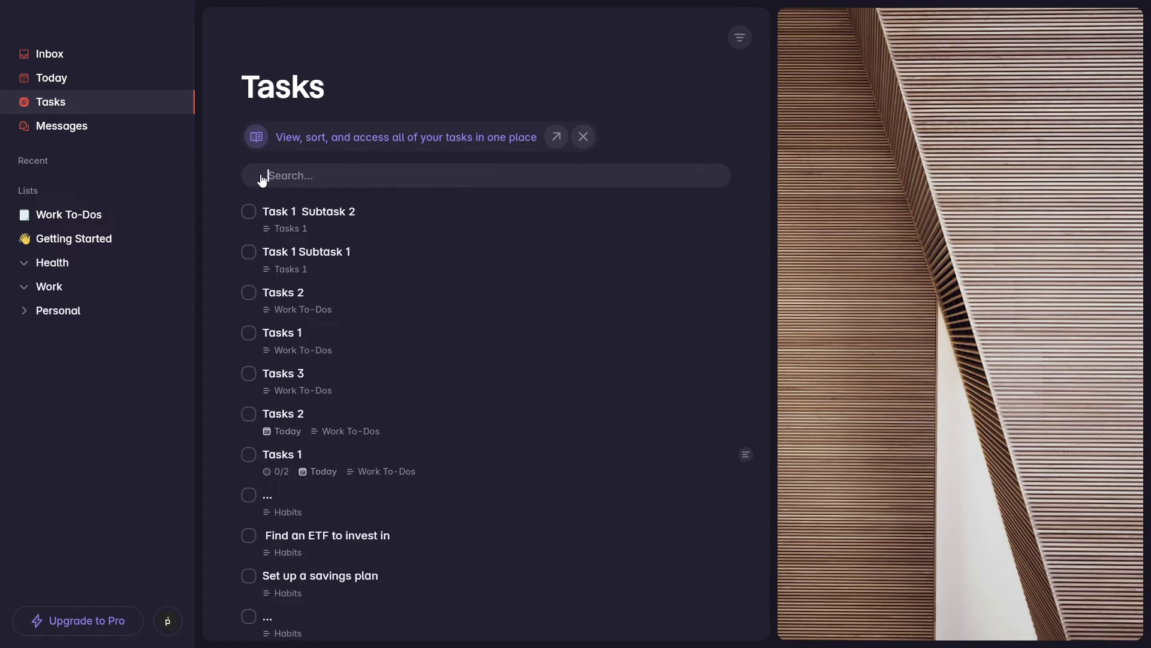
pyautogui.click(257, 176)
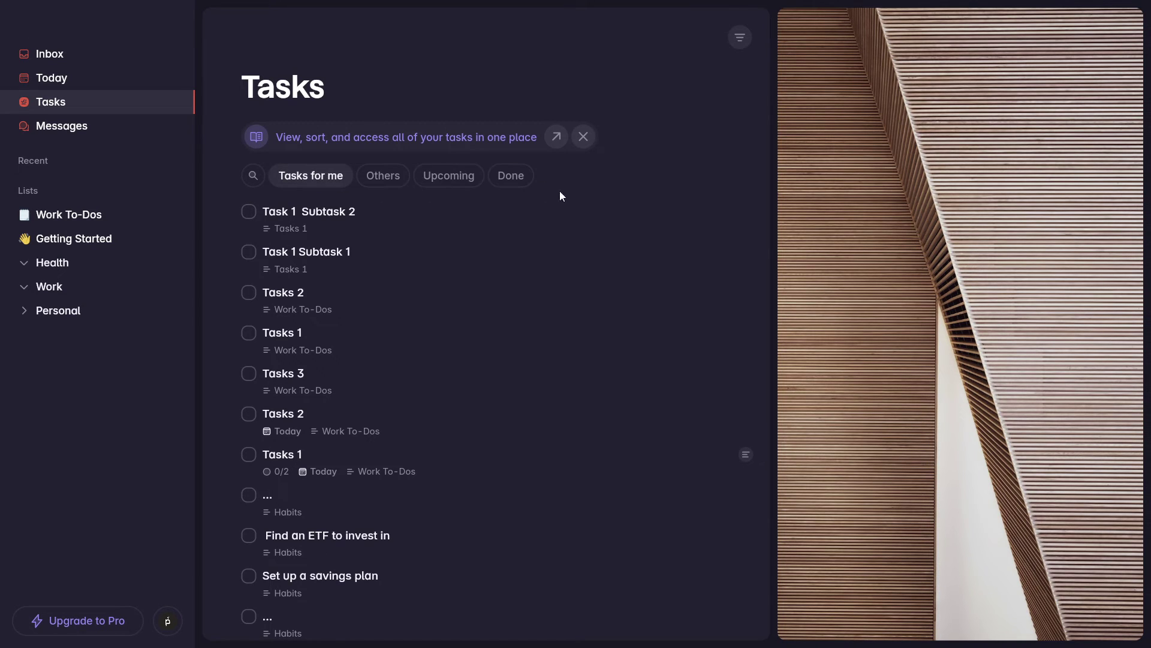
pyautogui.click(393, 188)
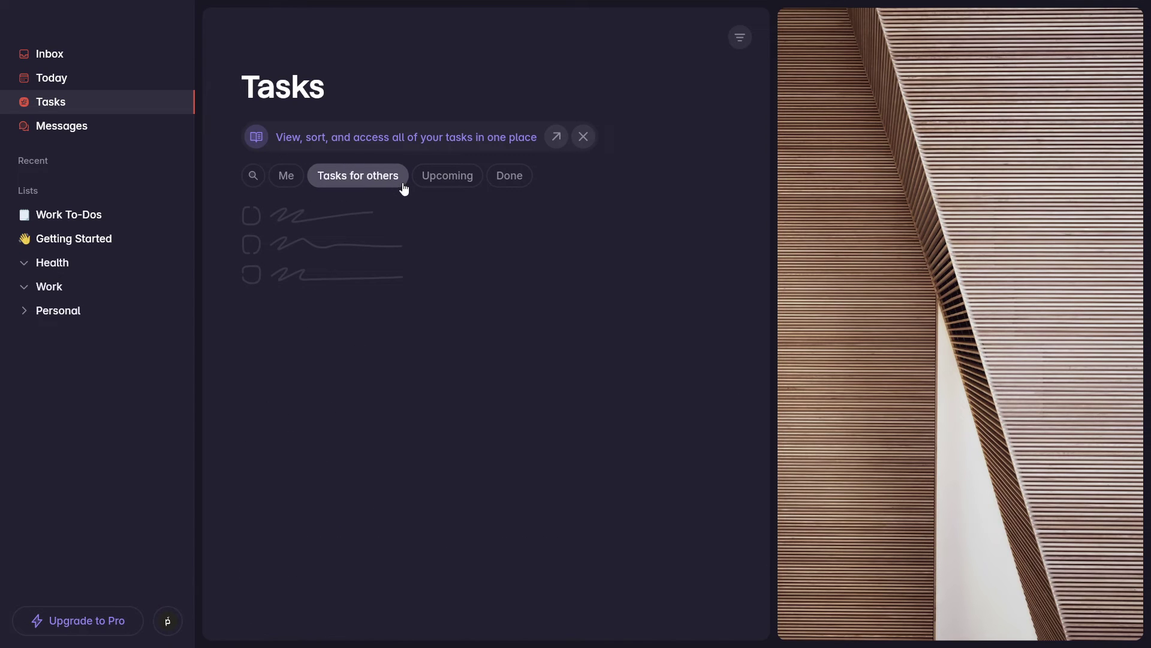
pyautogui.click(451, 188)
pyautogui.click(496, 185)
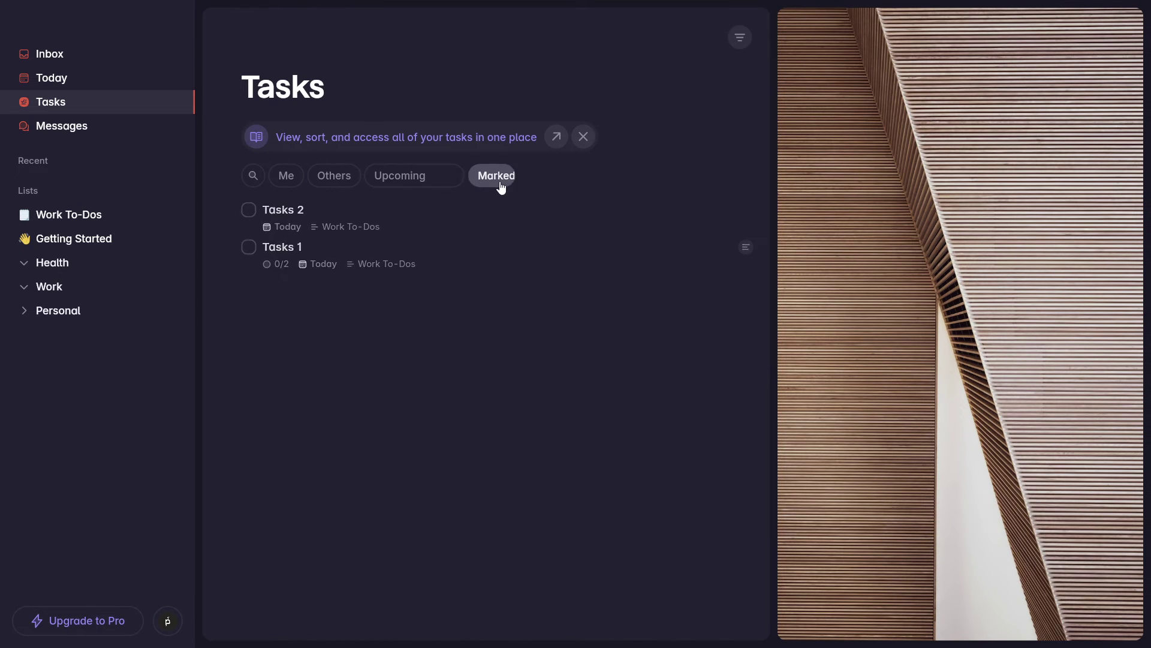
pyautogui.click(300, 182)
pyautogui.click(247, 175)
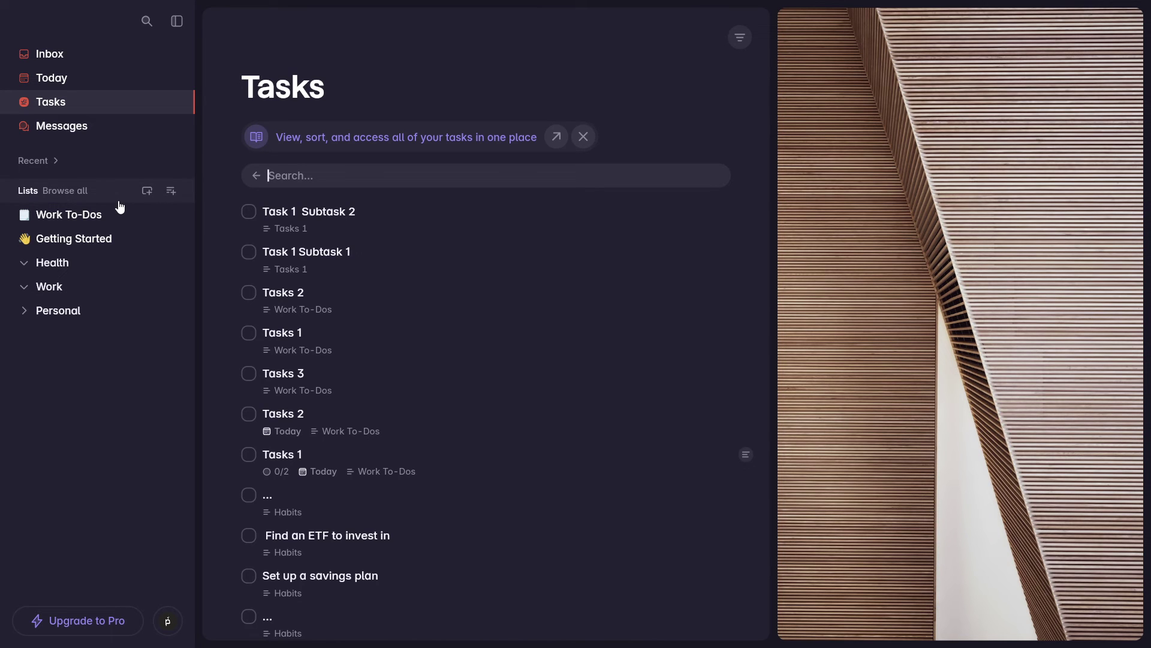
# Add a 'Pets' section from the Lists overview and move Work To-Dos and Getting Started above it.
pyautogui.click(76, 198)
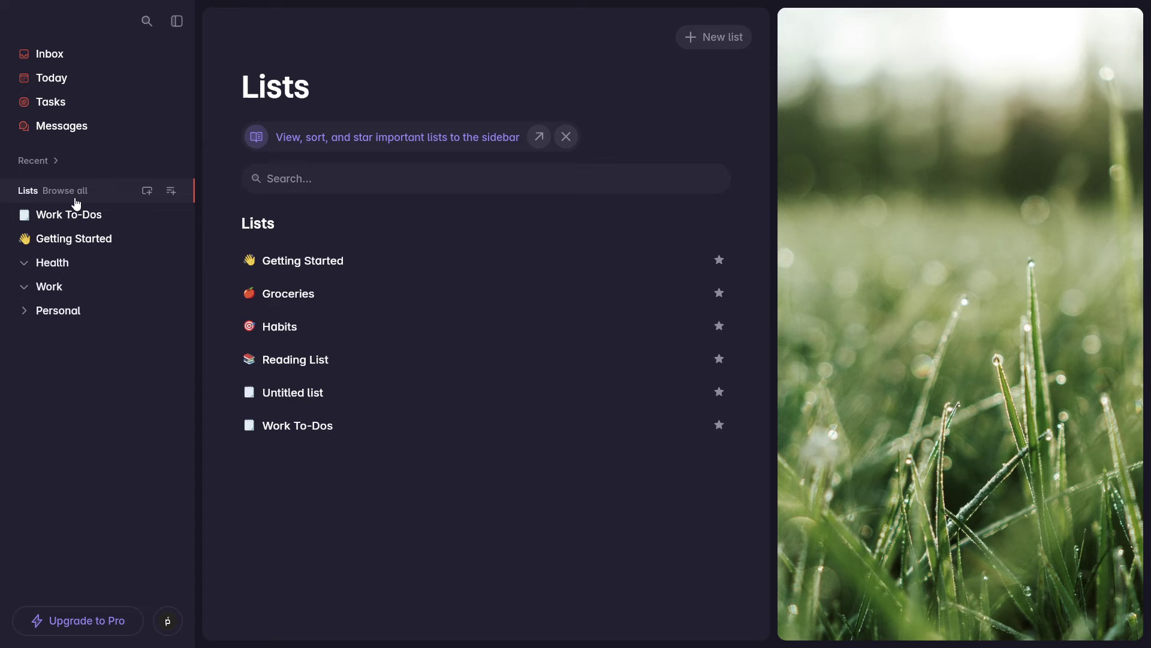
pyautogui.click(147, 197)
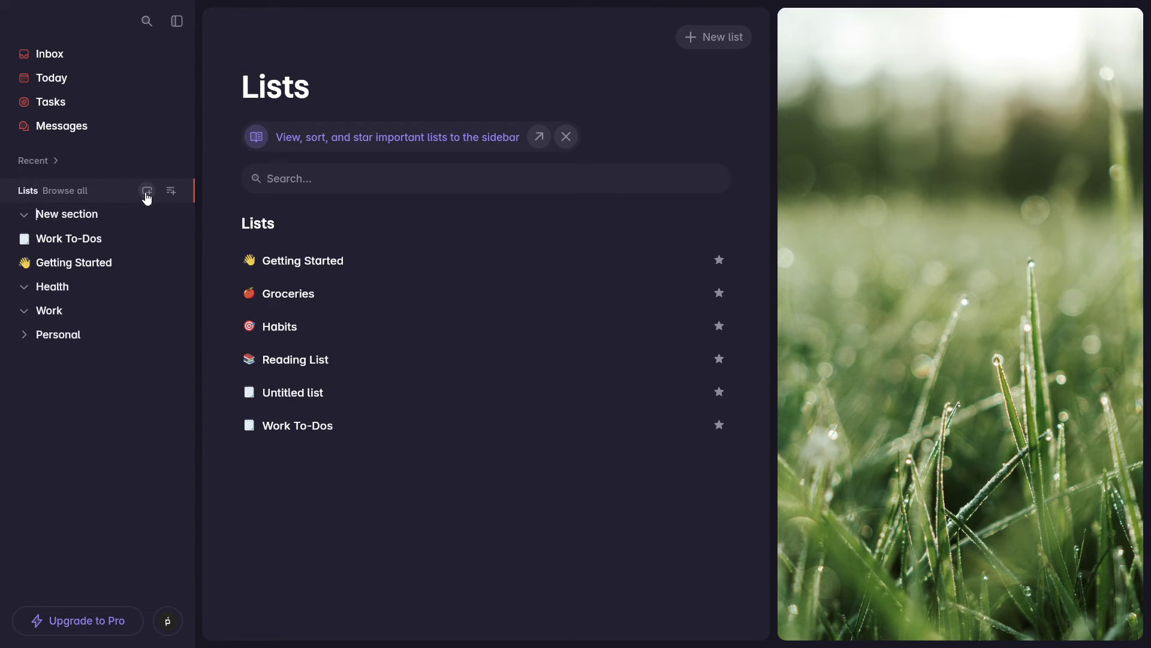
pyautogui.write('Pets')
pyautogui.press('Return')
pyautogui.moveTo(80, 246); pyautogui.dragTo(88, 205)
pyautogui.moveTo(75, 268); pyautogui.dragTo(93, 228)
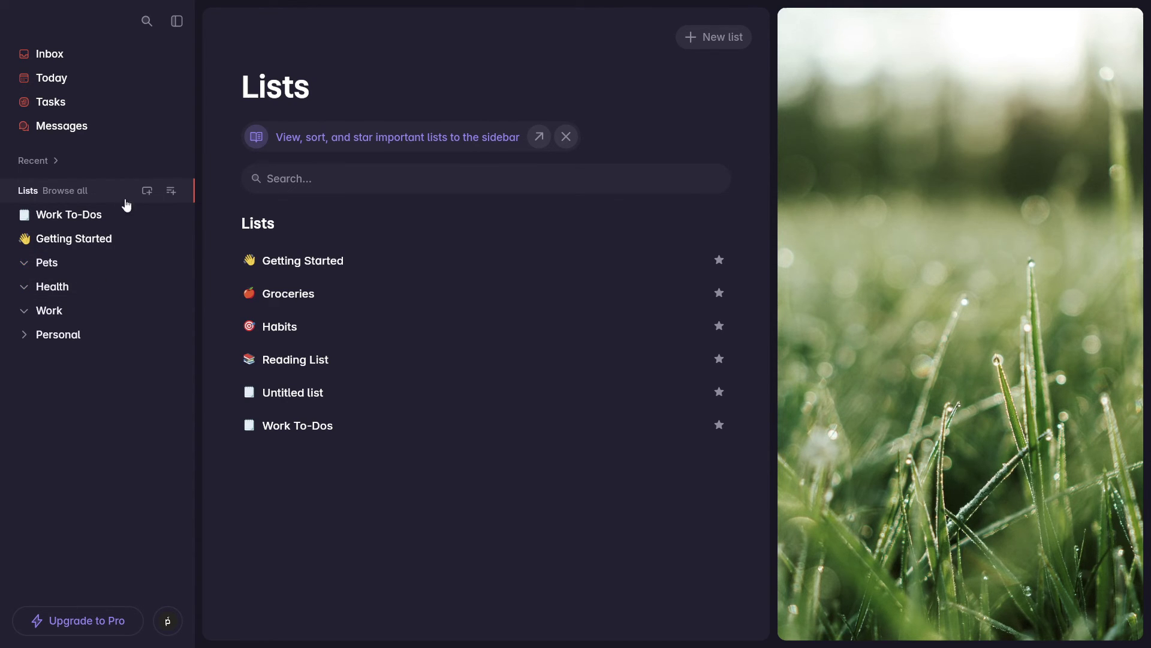
# Collapse and re-expand Pets, expand Personal to show its four lists, and open the account menu.
pyautogui.click(55, 264)
pyautogui.click(26, 264)
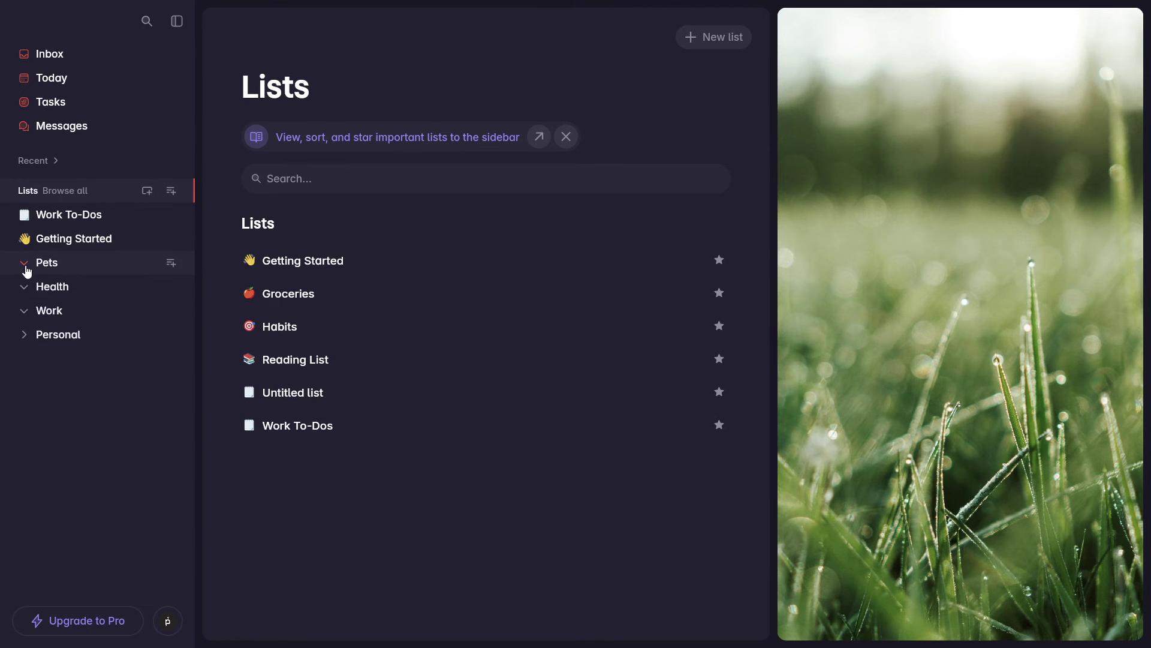
pyautogui.click(30, 334)
pyautogui.click(30, 336)
pyautogui.click(31, 337)
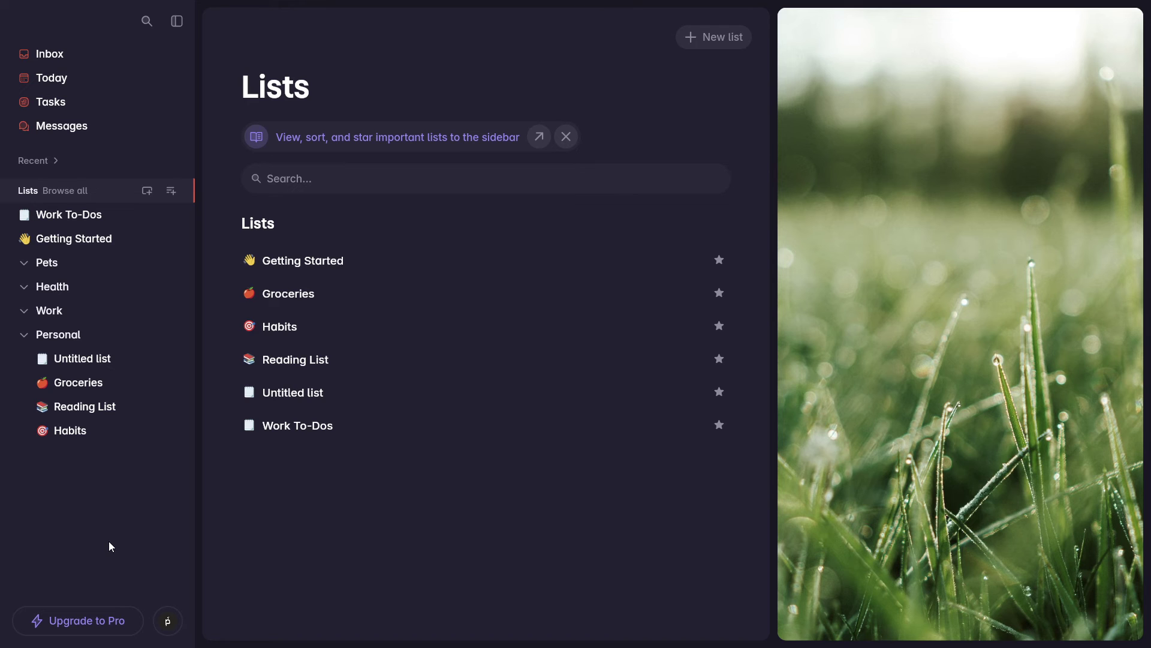
pyautogui.click(169, 618)
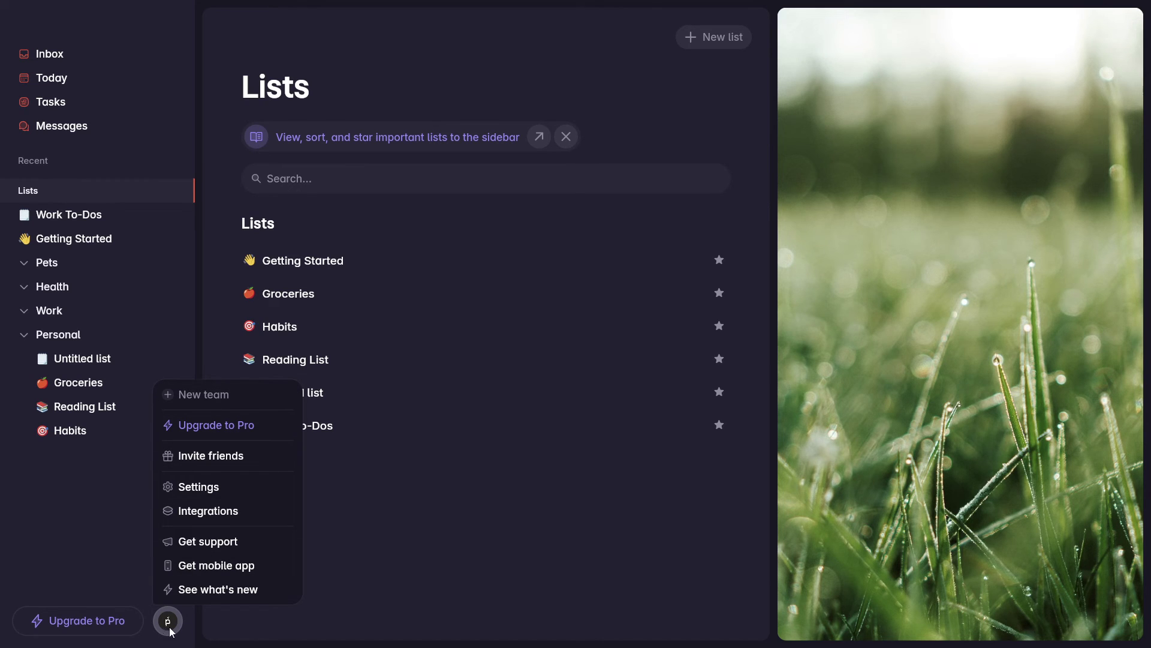
# Create a new team named 'Work' and reopen the account menu to see the teams.
pyautogui.click(221, 398)
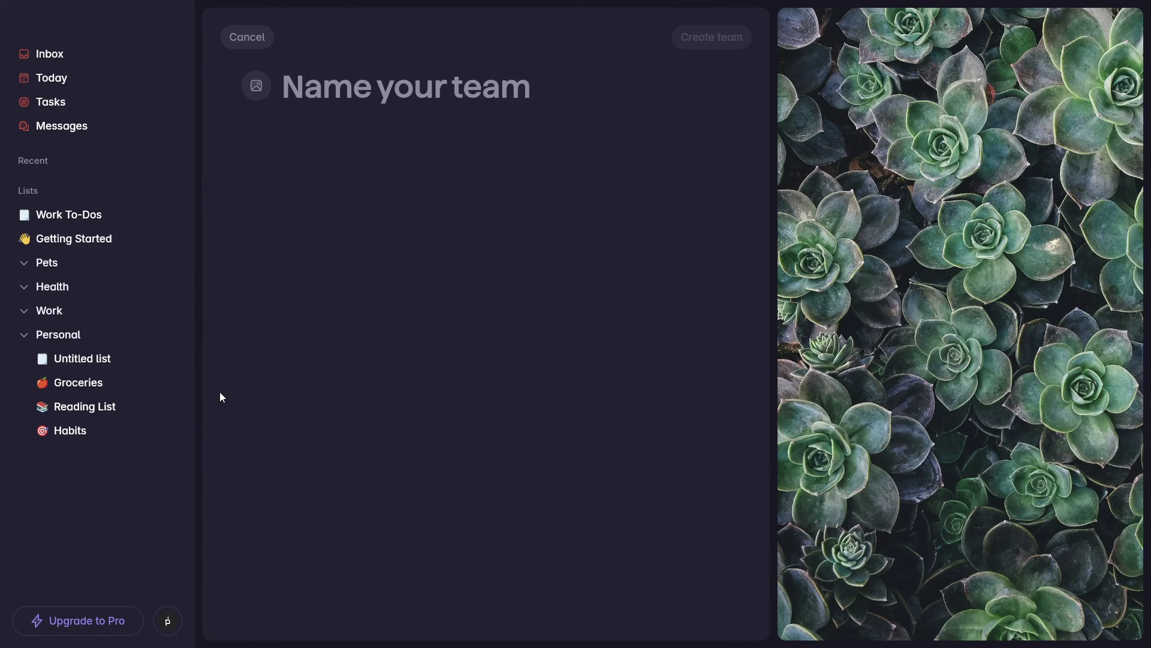
pyautogui.write('Work')
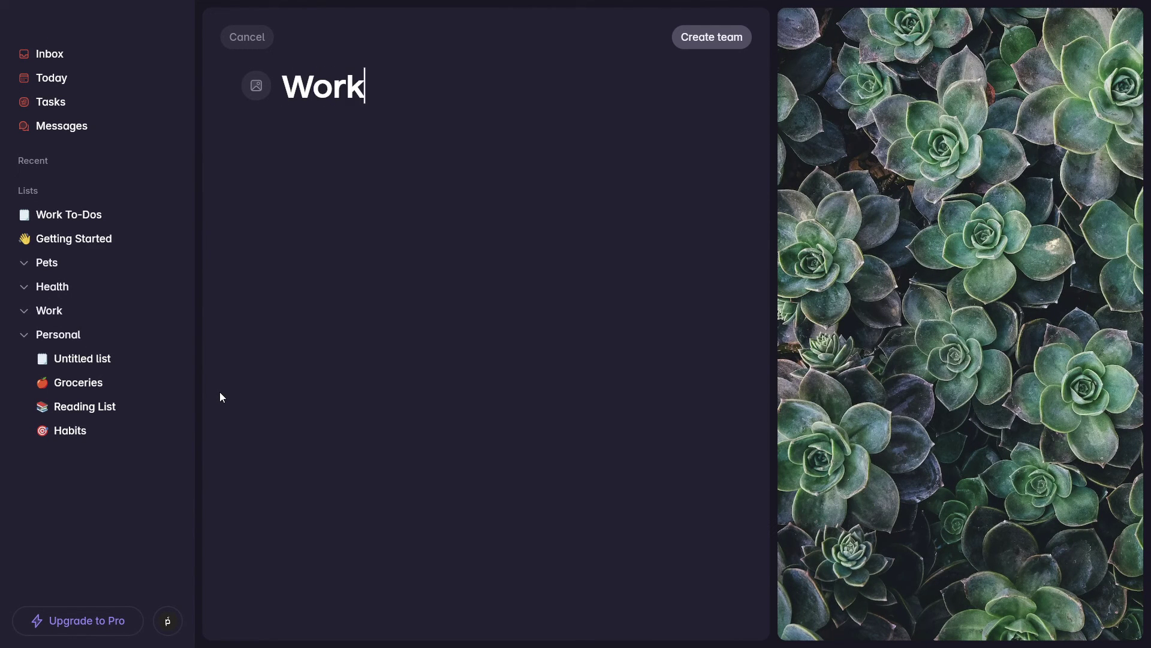
pyautogui.click(707, 39)
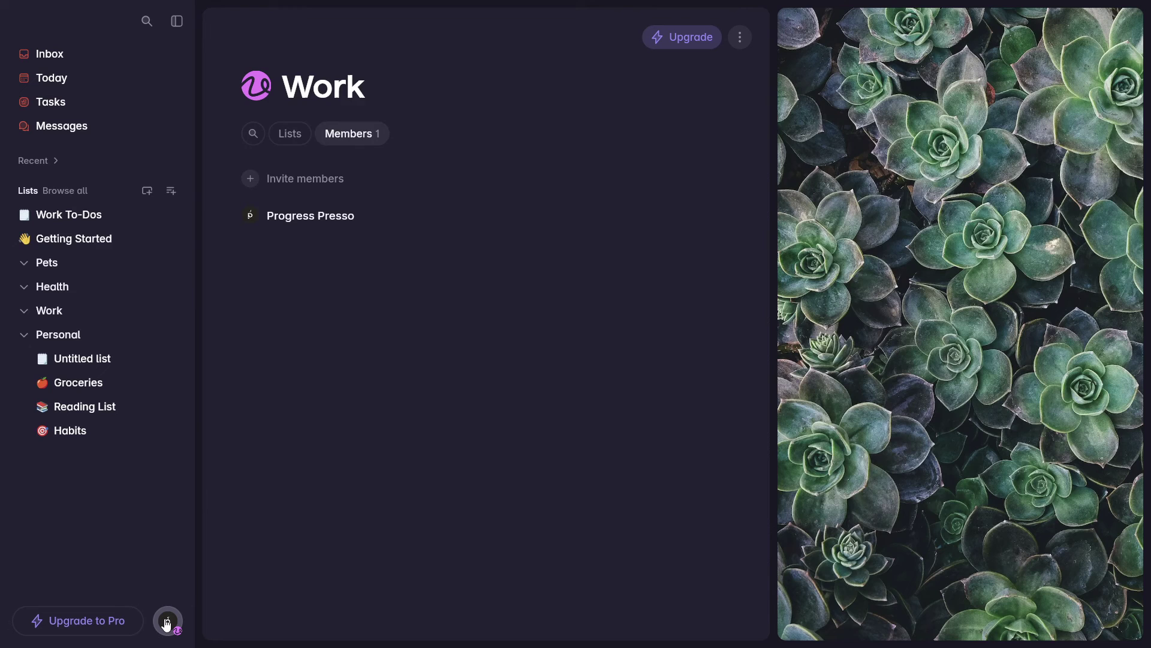
pyautogui.click(169, 622)
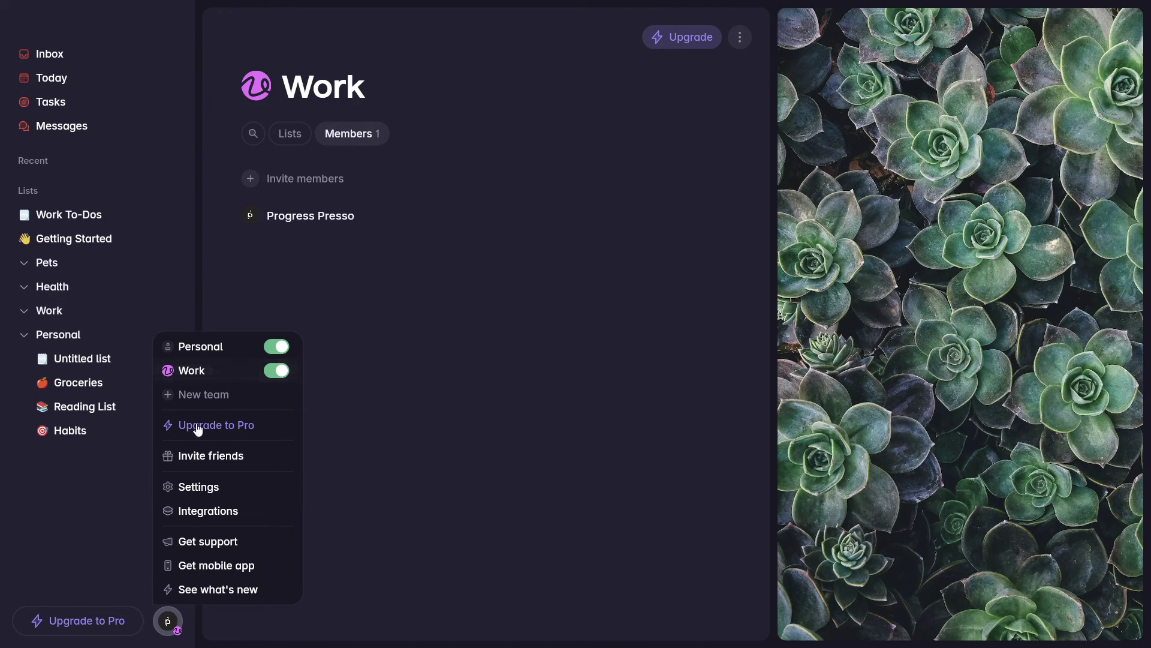
# Drag Work To-Dos into the Work section and change its Share team from Personal to Work.
pyautogui.click(63, 538)
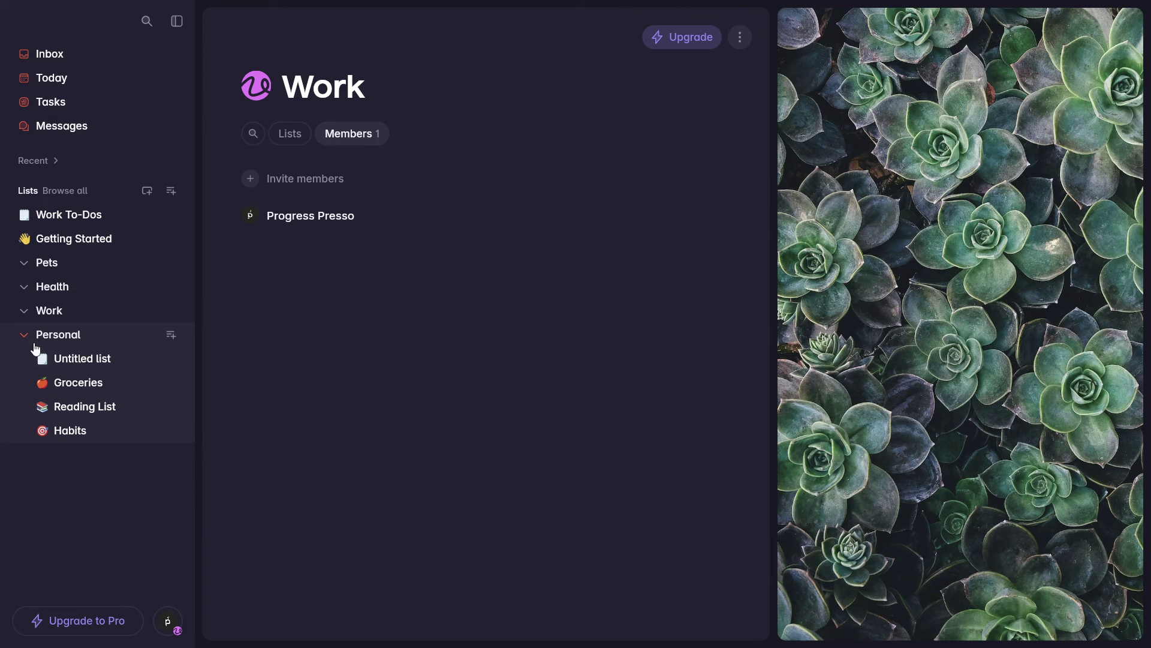
pyautogui.click(86, 221)
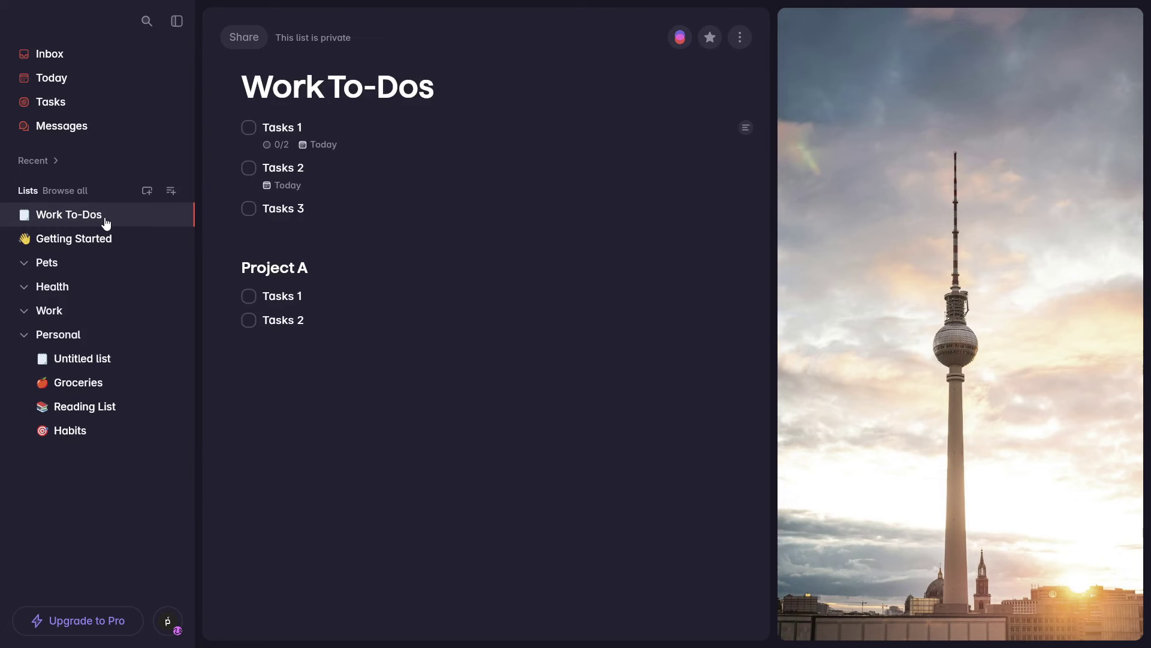
pyautogui.moveTo(106, 222); pyautogui.dragTo(132, 325)
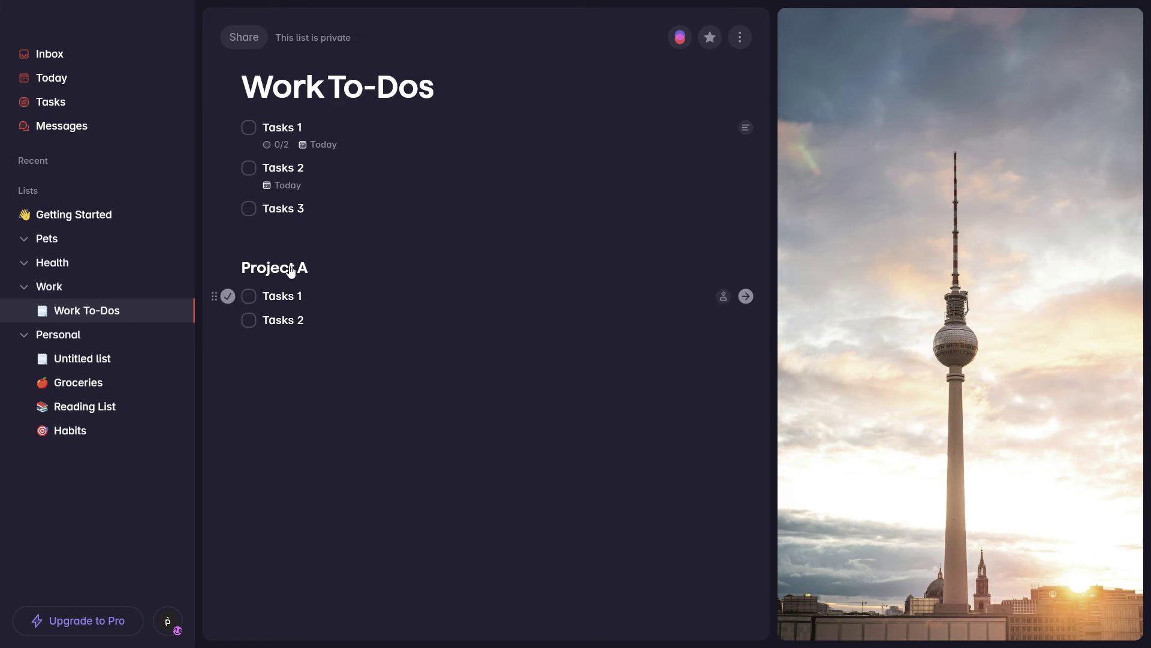
pyautogui.click(257, 45)
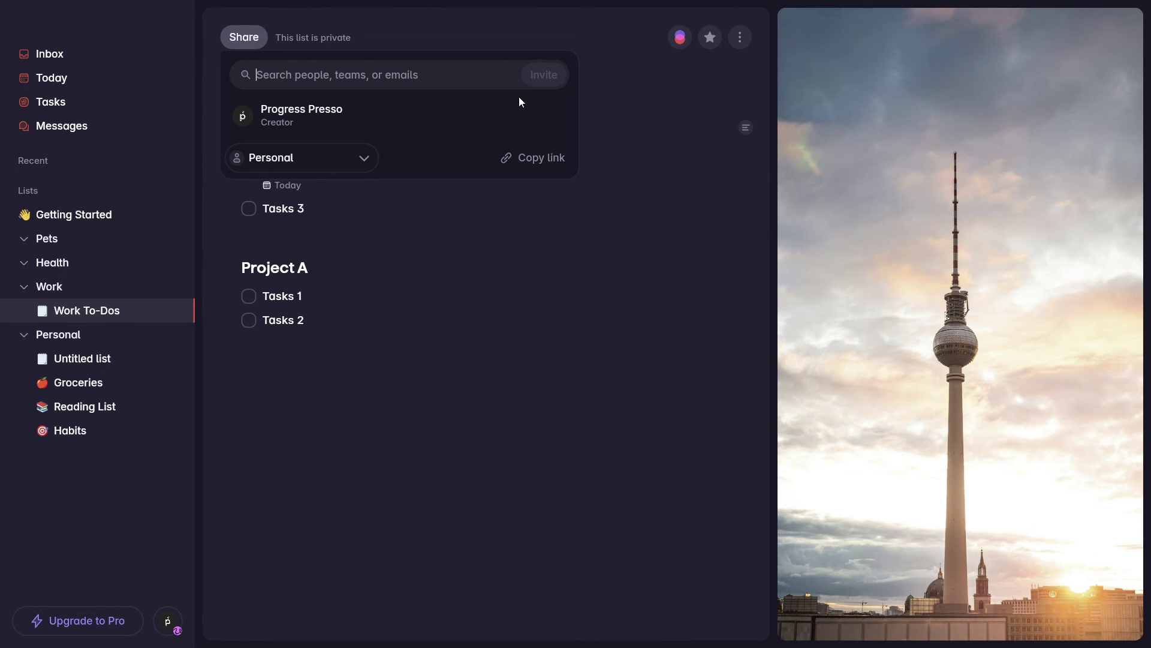
pyautogui.click(358, 160)
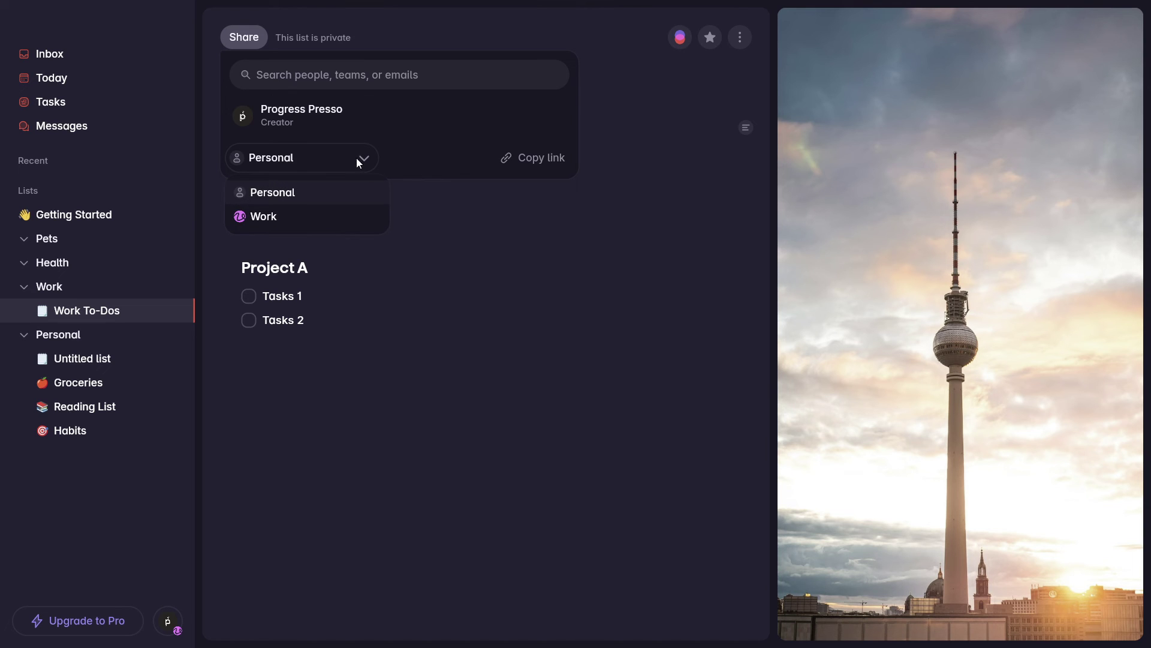
pyautogui.click(273, 217)
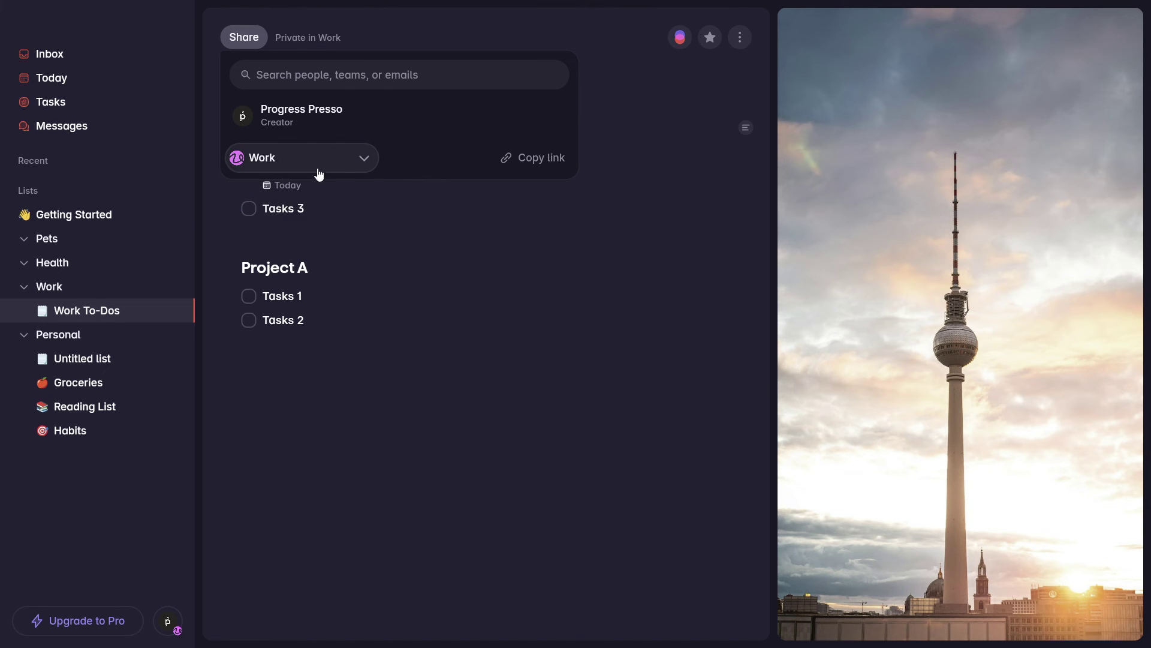
pyautogui.click(378, 395)
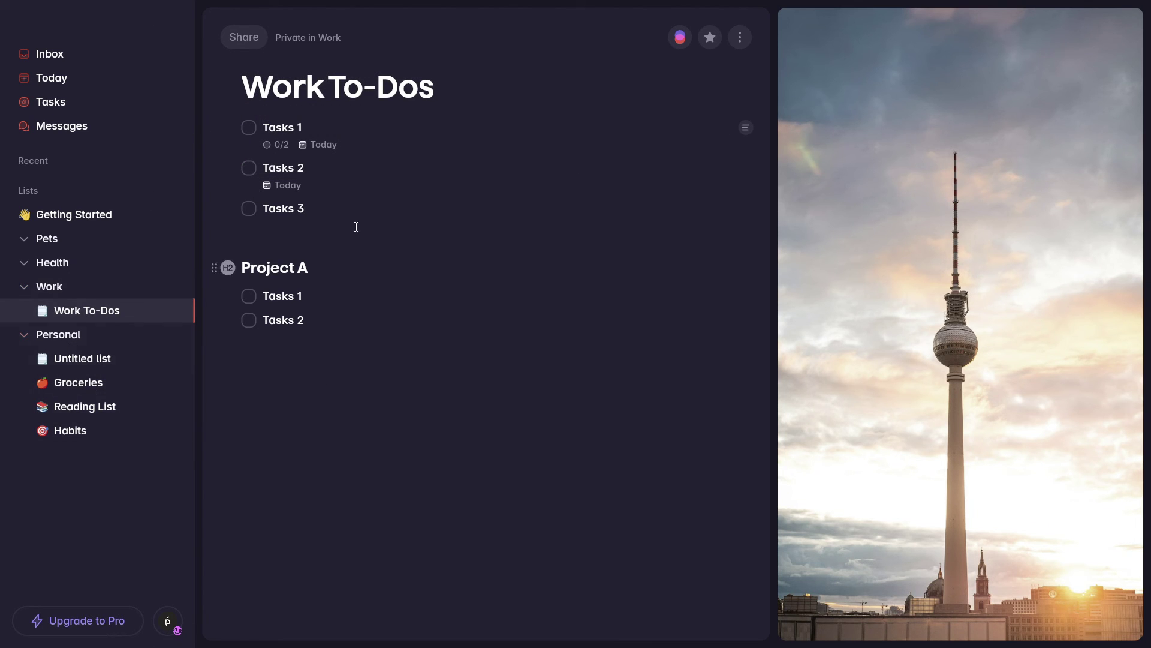
# Toggle the Work team off in the account menu to hide its lists.
pyautogui.click(169, 621)
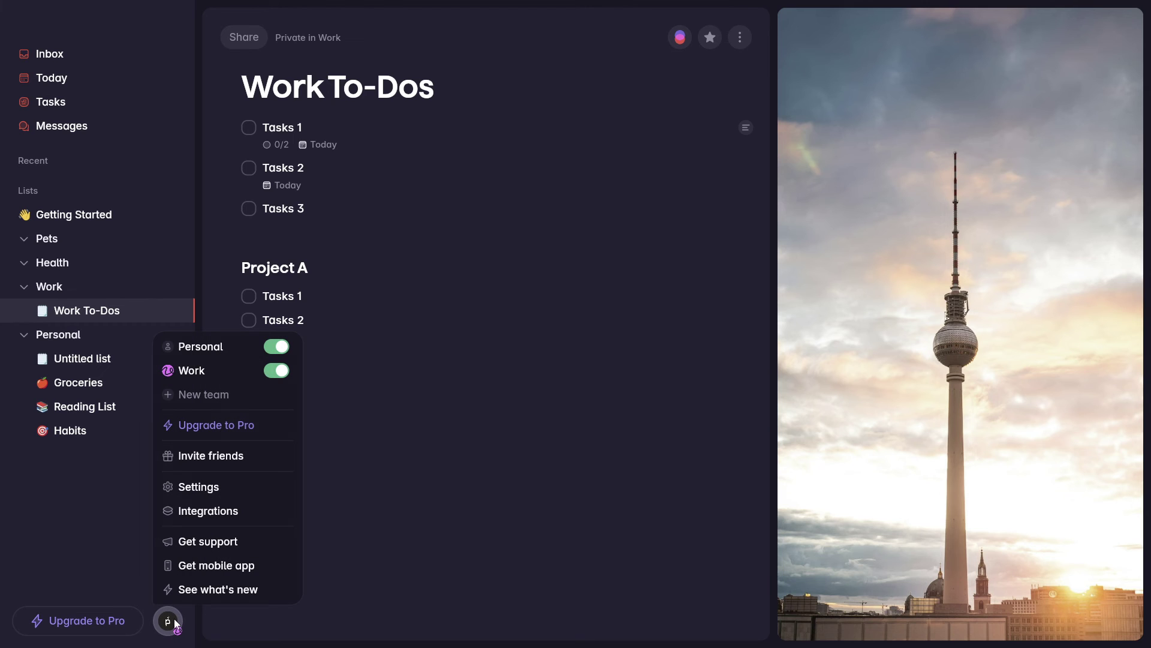
pyautogui.click(276, 372)
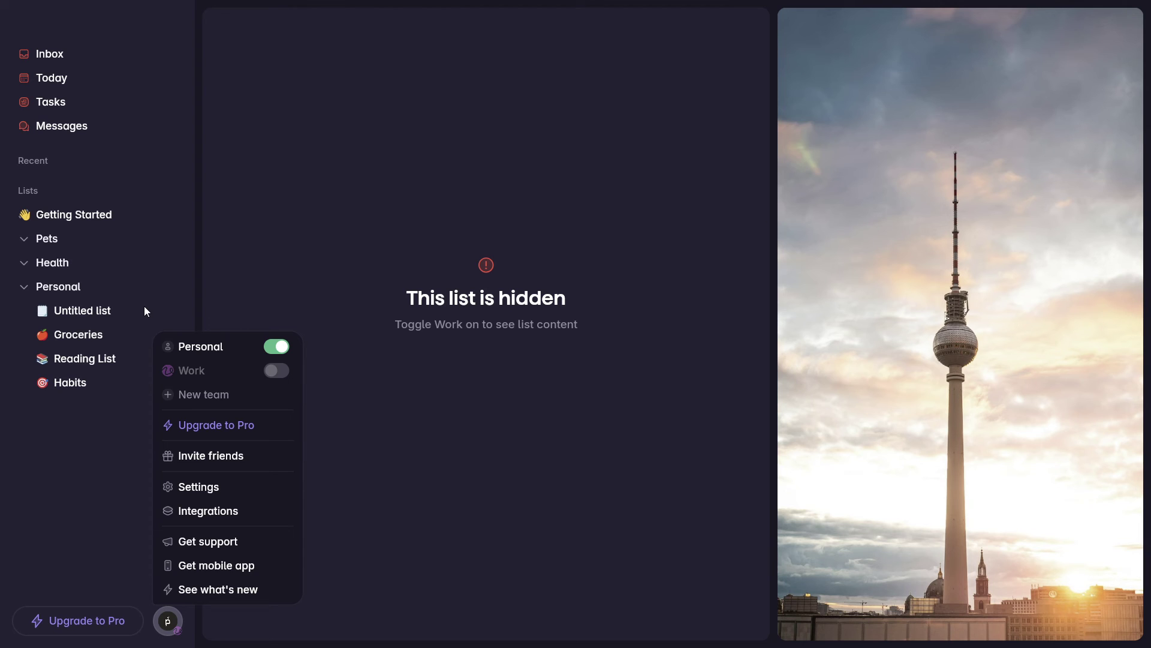
pyautogui.click(90, 516)
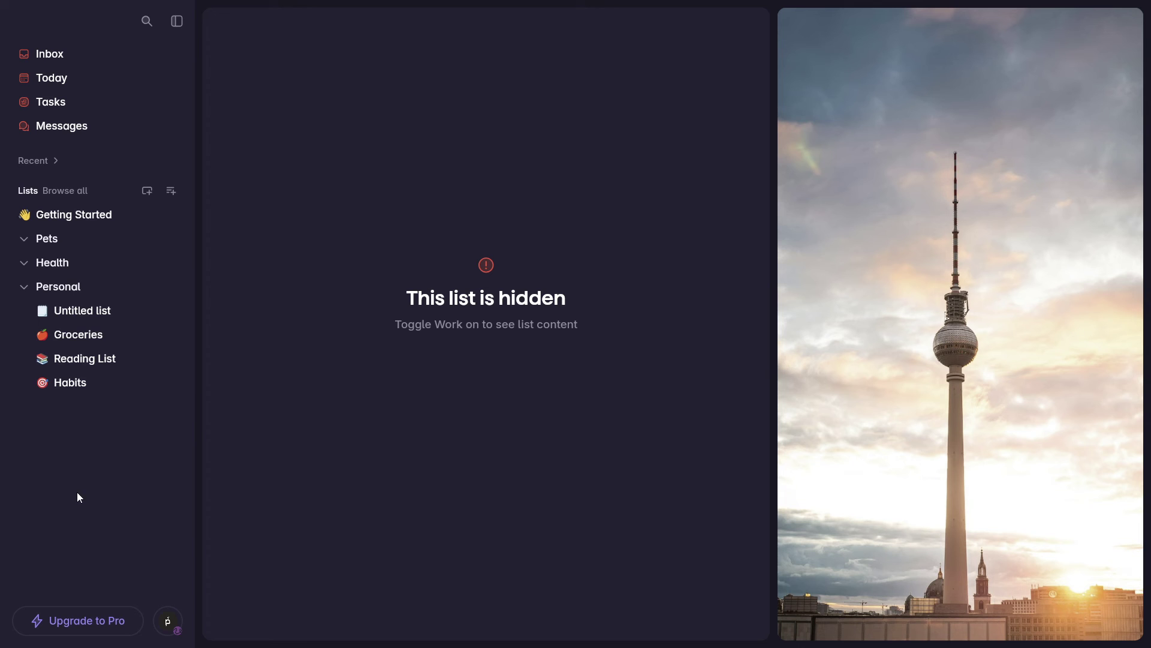
# Browse the Personal lists Untitled list, Groceries and Reading List, ending on Habits.
pyautogui.click(79, 317)
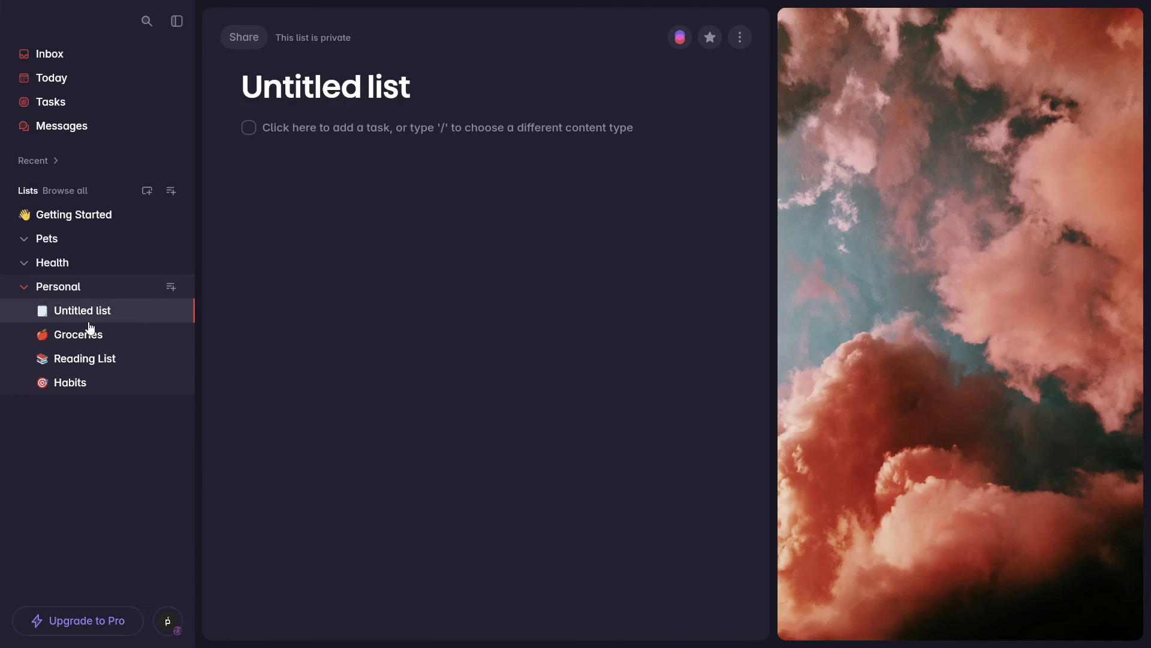
pyautogui.click(95, 340)
pyautogui.click(105, 362)
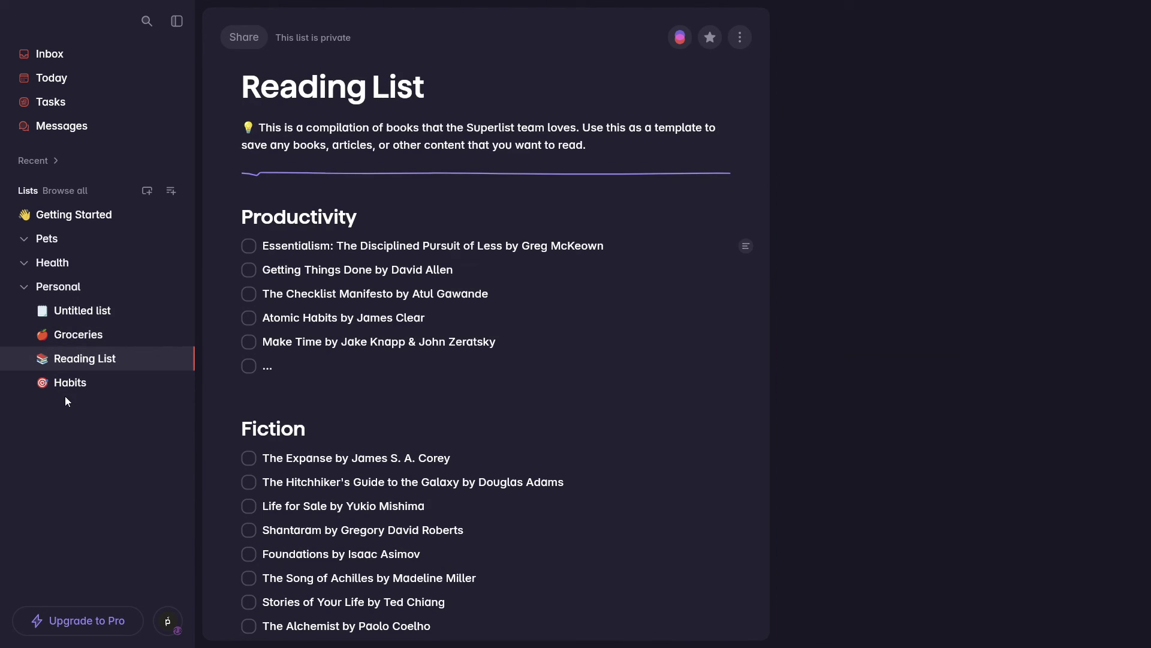
pyautogui.click(70, 391)
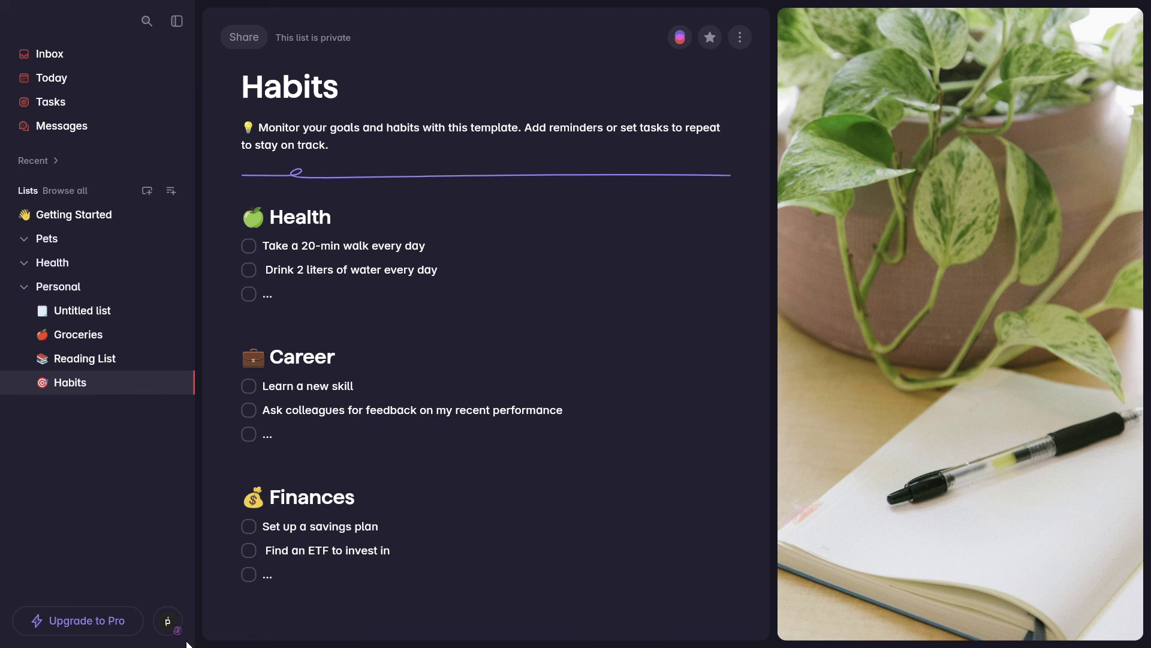
# Switch the Work team on and the Personal team off in the account menu.
pyautogui.click(178, 616)
pyautogui.click(277, 370)
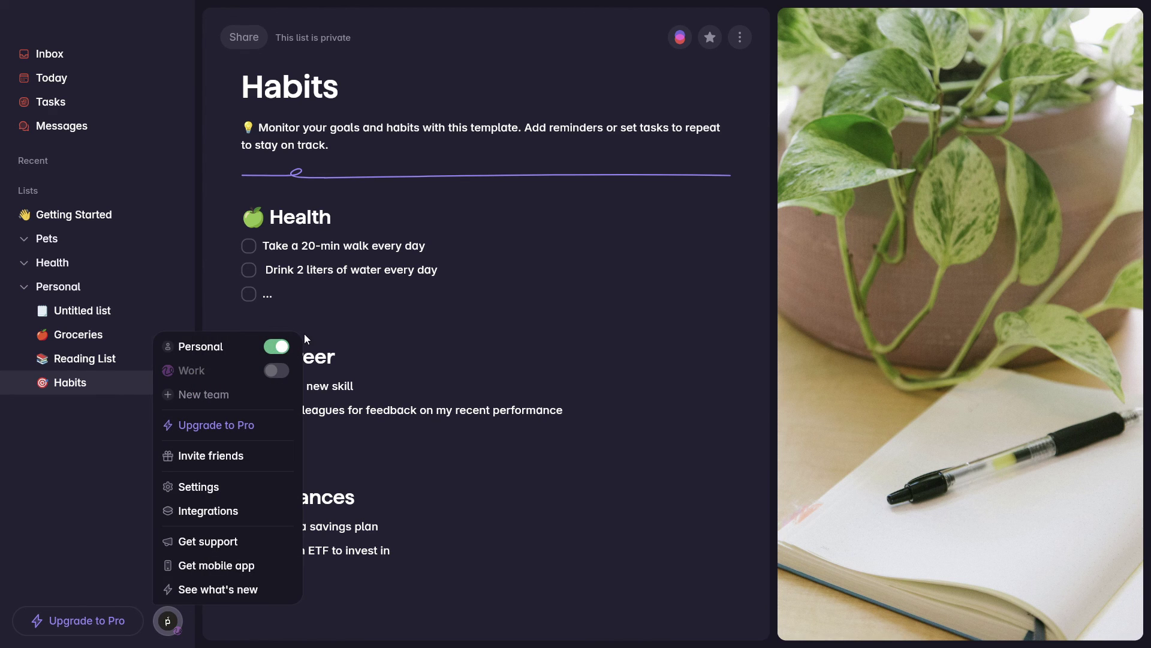
pyautogui.click(277, 346)
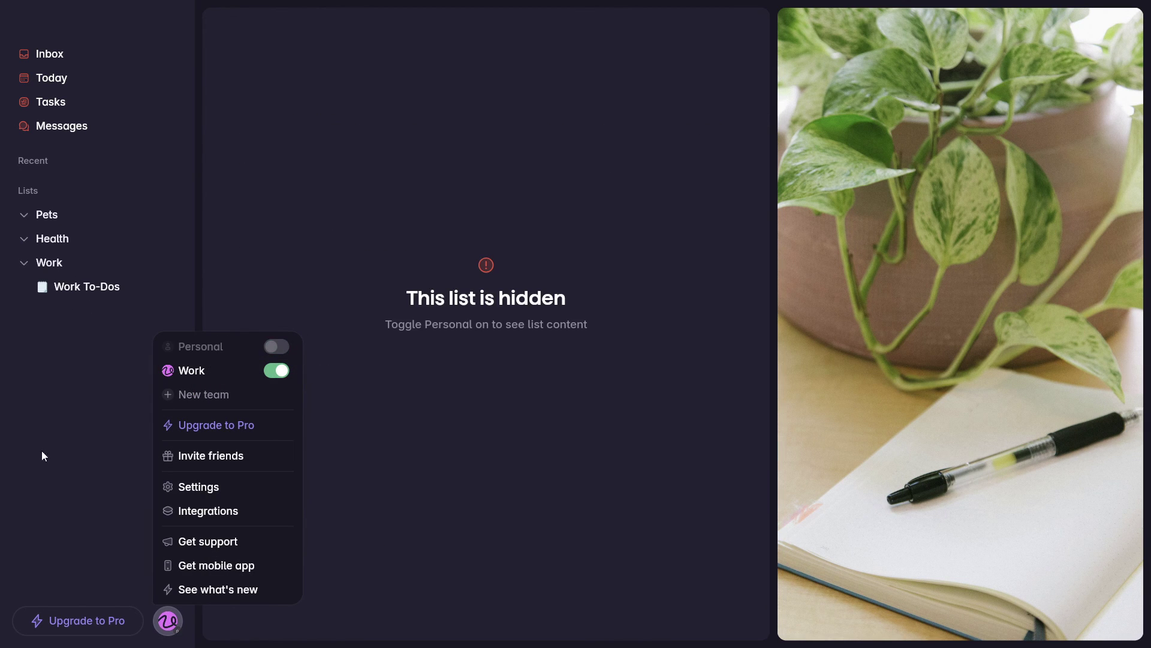
pyautogui.click(60, 471)
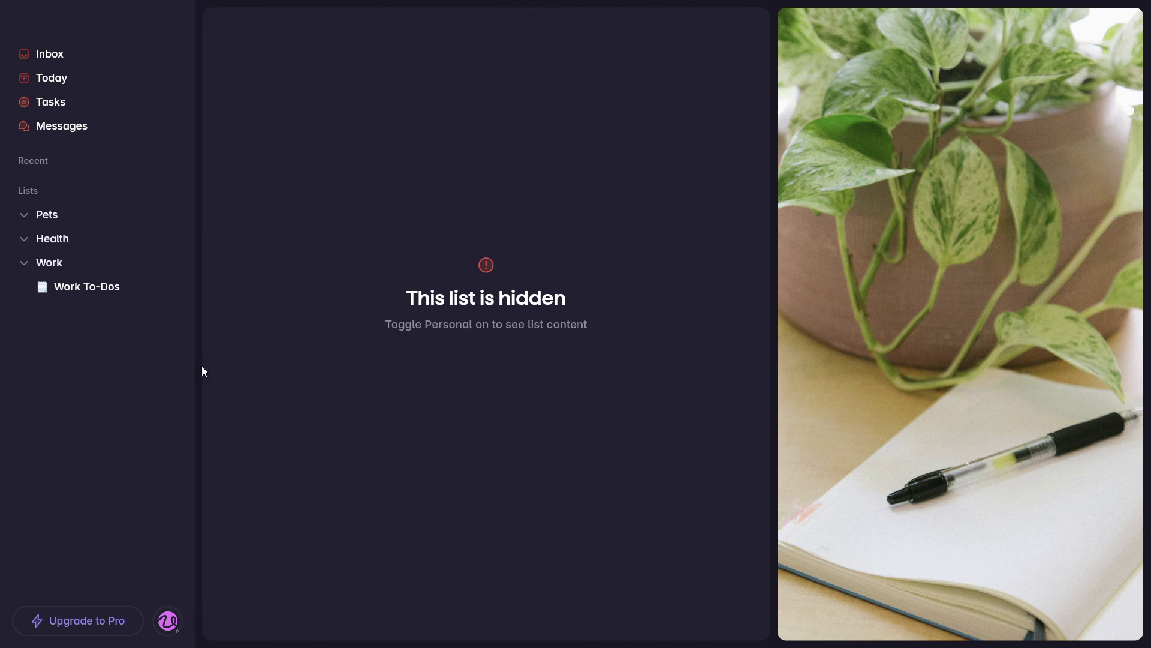
# Open the Work To-Dos list and switch the Personal team back on.
pyautogui.click(130, 296)
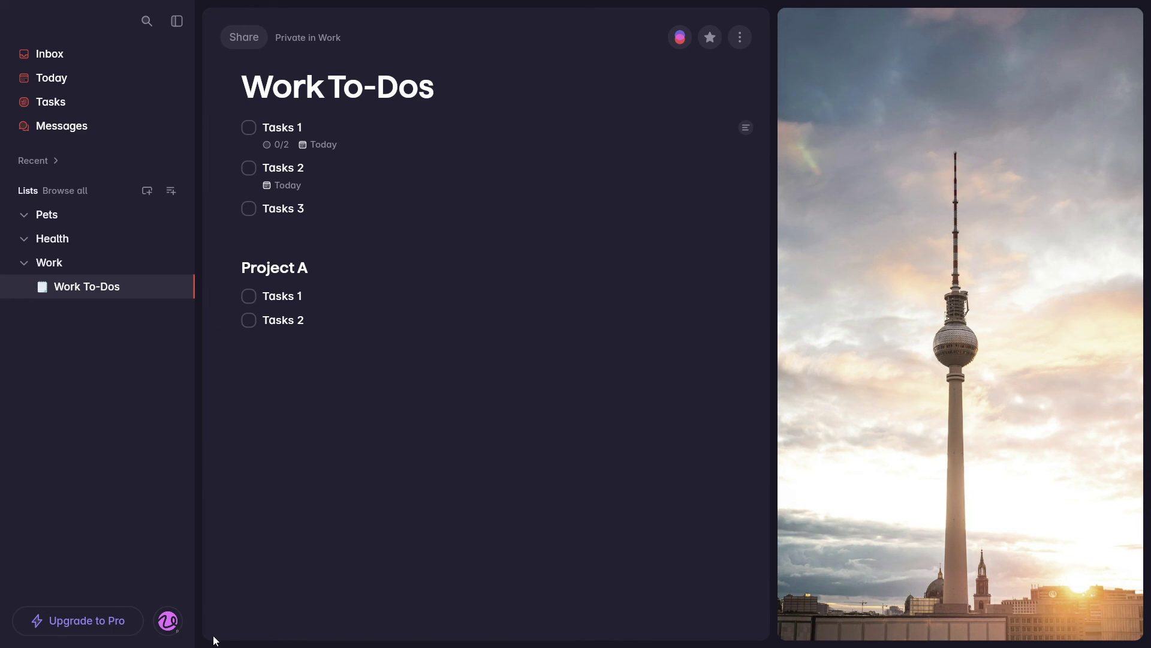
pyautogui.click(168, 621)
pyautogui.click(279, 352)
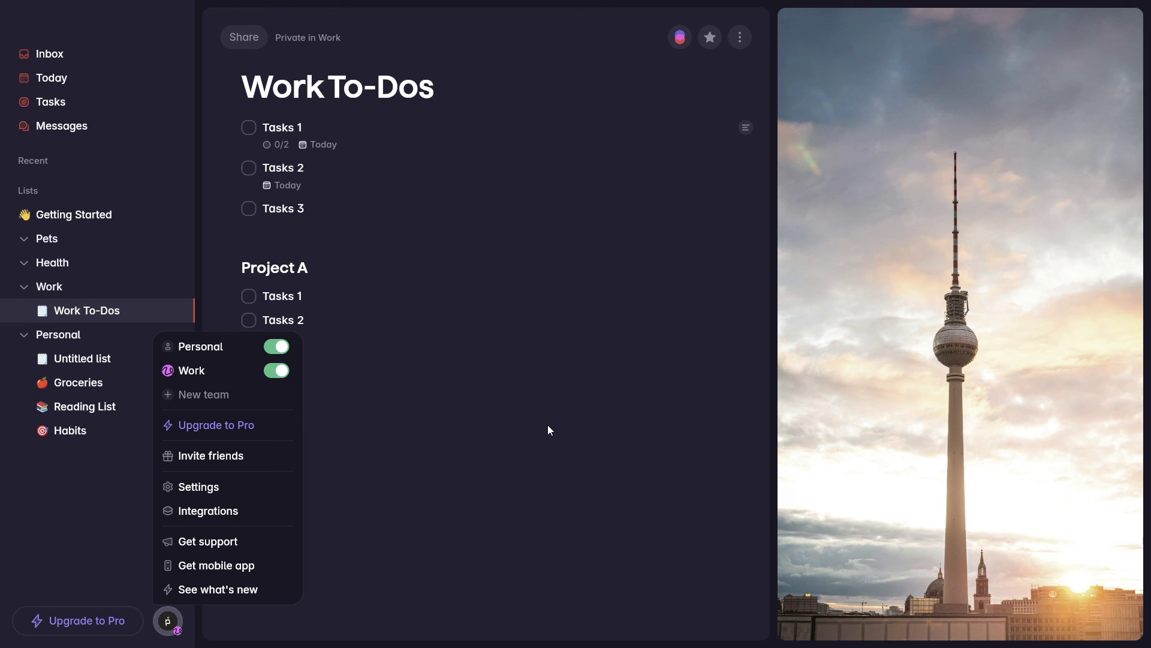
# Dismiss the account menu so Work To-Dos shows with both teams' lists.
pyautogui.click(116, 517)
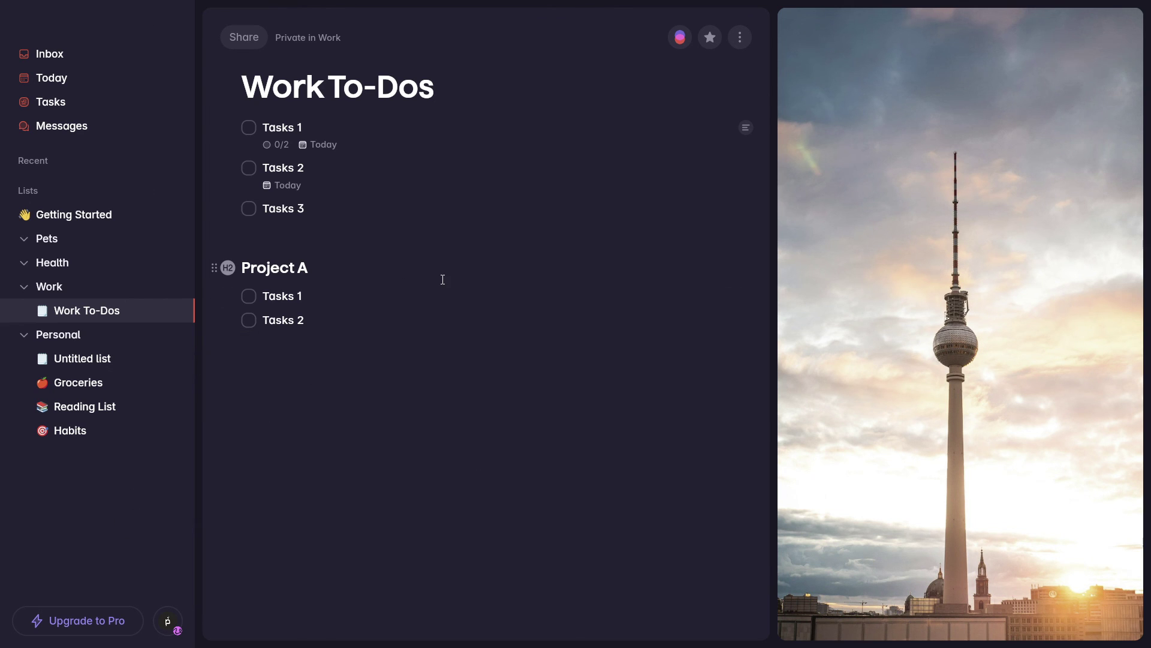